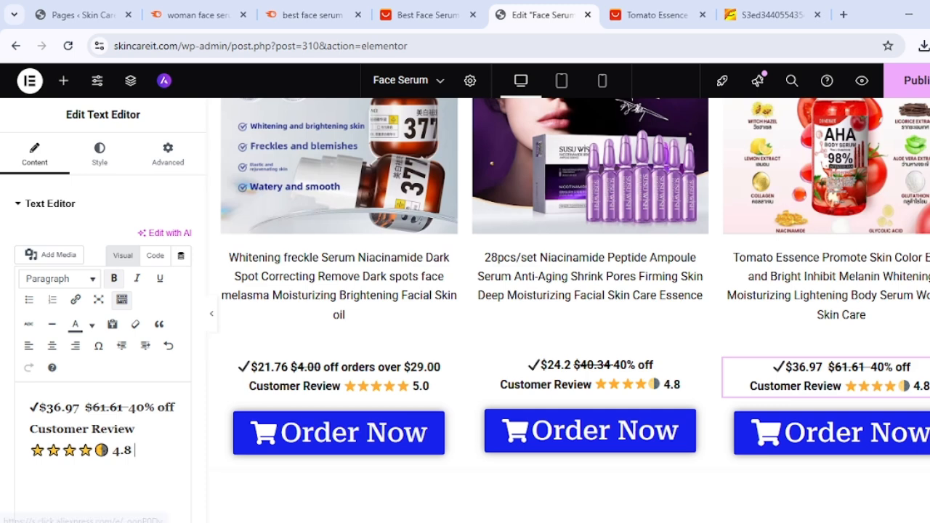
- Publish the page, select the Tomato Essence product's Order Now button, and copy that product's AliExpress tracking link
{"action": "left_click", "coordinate": [917, 81]}
{"action": "left_click", "coordinate": [836, 433]}
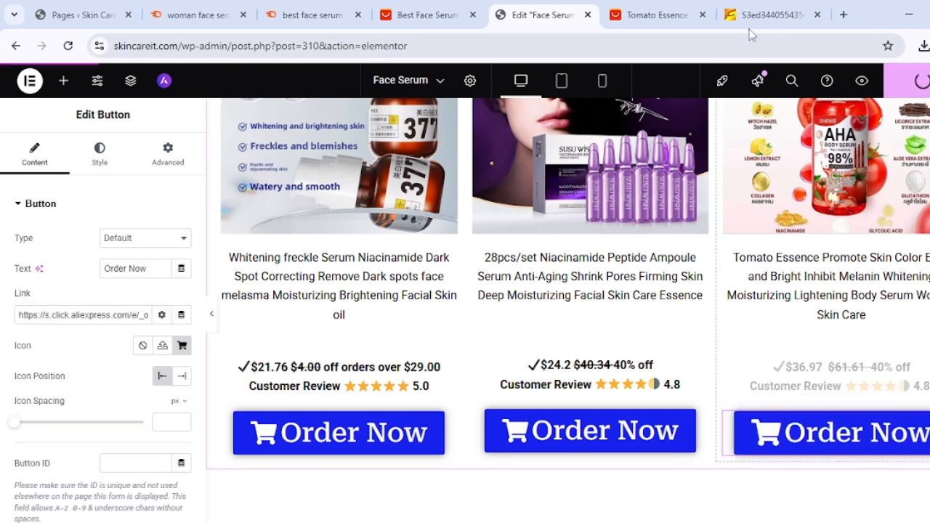
{"action": "left_click", "coordinate": [658, 15]}
{"action": "left_click", "coordinate": [554, 92]}
{"action": "left_click", "coordinate": [626, 218]}
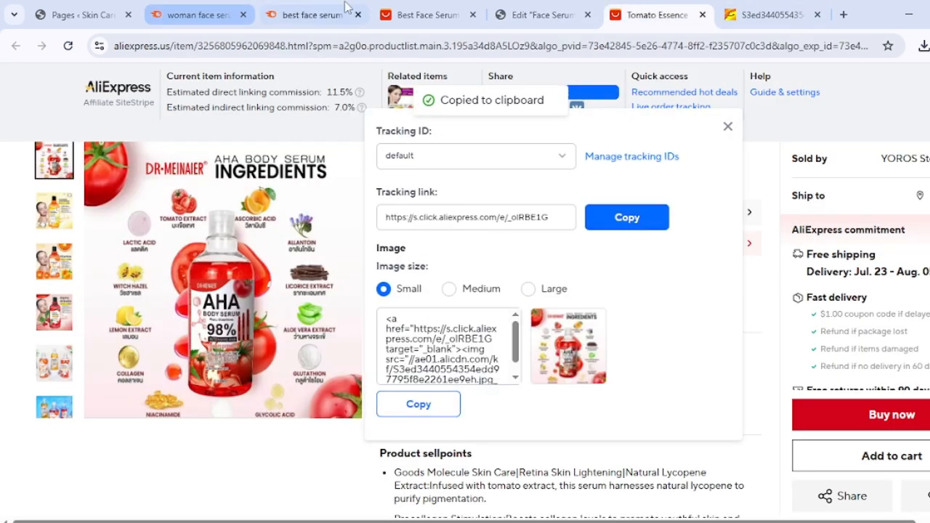
- Replace the Tomato Essence Order Now button's link with the AliExpress tracking link ending in _olRBE1G and publish the page
{"action": "left_click", "coordinate": [542, 14]}
{"action": "key", "text": "ctrl+a"}
{"action": "key", "text": "ctrl+v"}
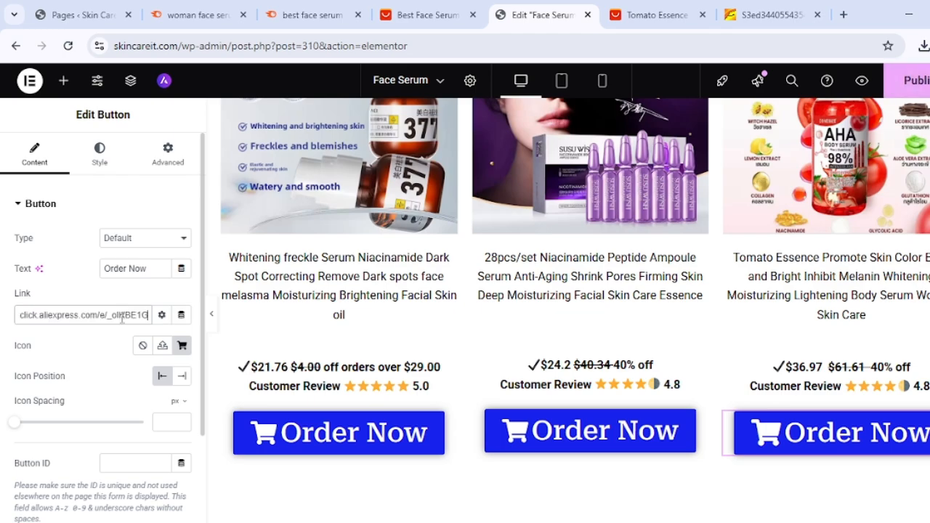
{"action": "left_click", "coordinate": [917, 80]}
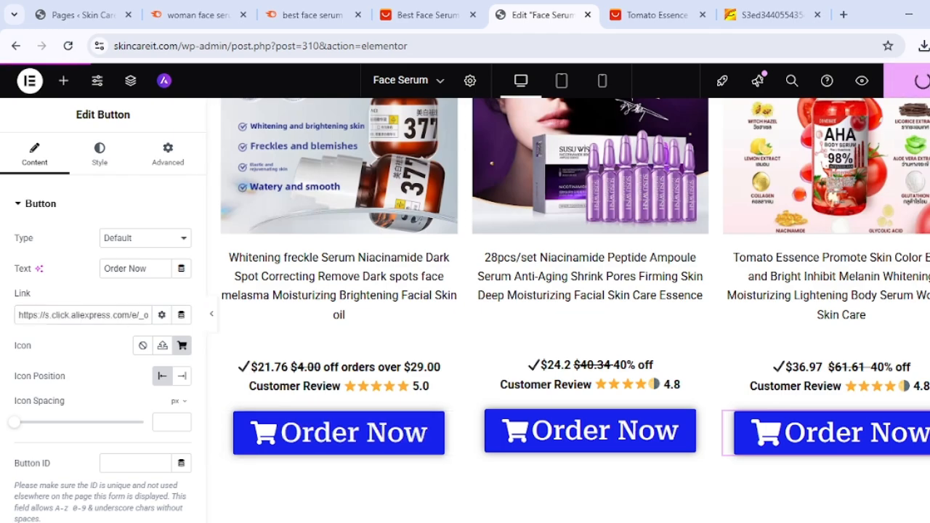
- Set the top margin of the product row container starting with the AILKE Skin Care Body Set to 50 px
{"action": "scroll", "coordinate": [575, 311], "scroll_direction": "up", "scroll_amount": 15}
{"action": "scroll", "coordinate": [574, 310], "scroll_direction": "down", "scroll_amount": 3}
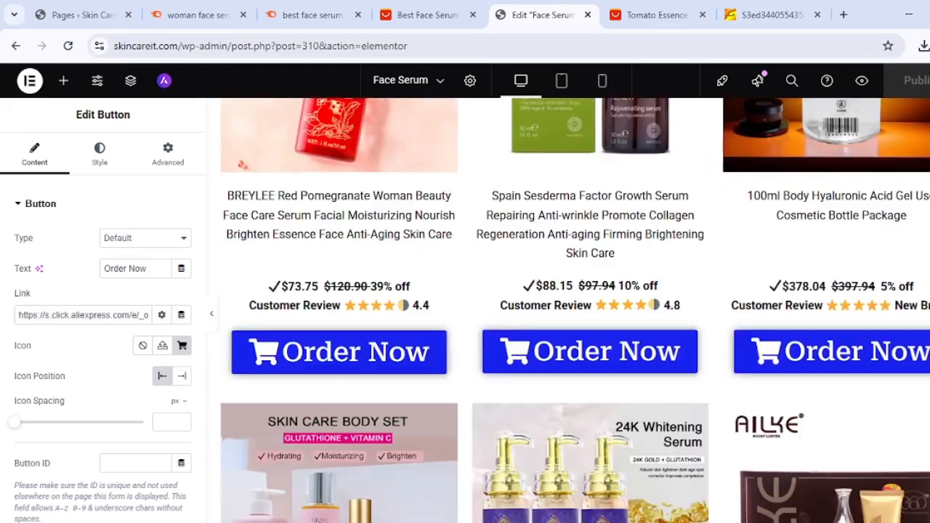
{"action": "scroll", "coordinate": [700, 264], "scroll_direction": "down", "scroll_amount": 2}
{"action": "left_click", "coordinate": [700, 264]}
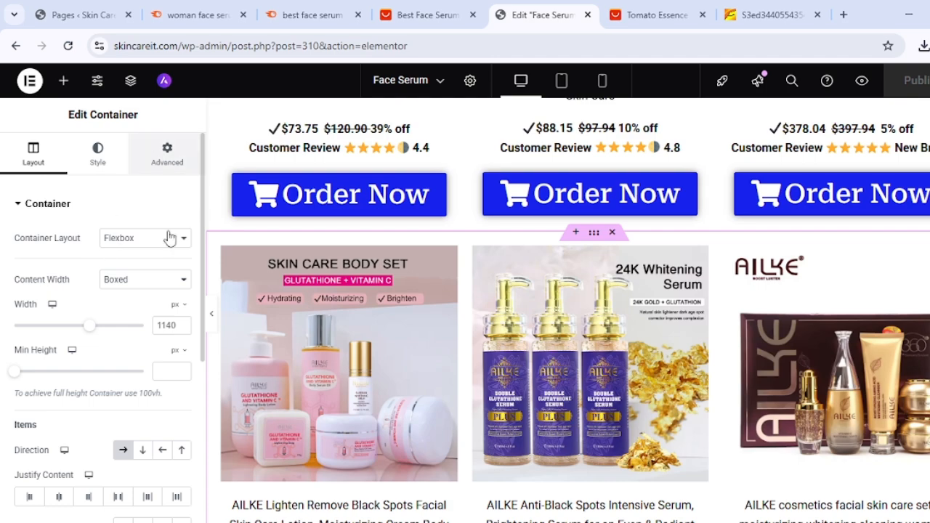
{"action": "left_click", "coordinate": [167, 154]}
{"action": "left_click", "coordinate": [27, 253]}
{"action": "type", "text": "5"}
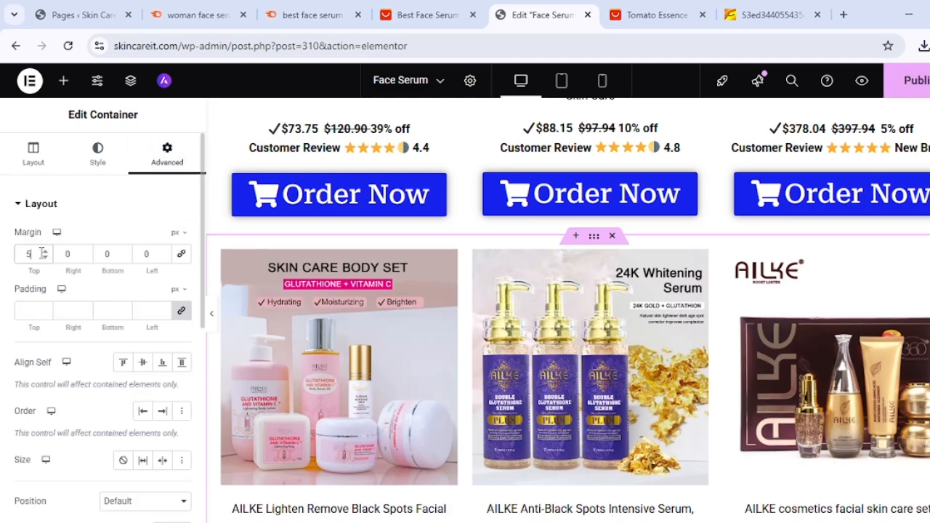
{"action": "type", "text": "0"}
- Set the top margin of the product row container starting with the Whitening freckle Serum to 50 px
{"action": "scroll", "coordinate": [895, 251], "scroll_direction": "down", "scroll_amount": 7}
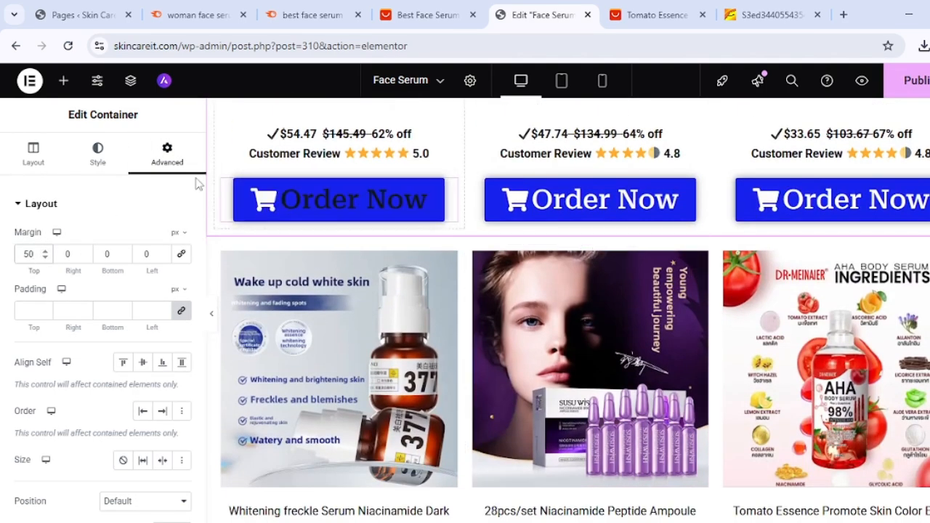
{"action": "left_click", "coordinate": [594, 238]}
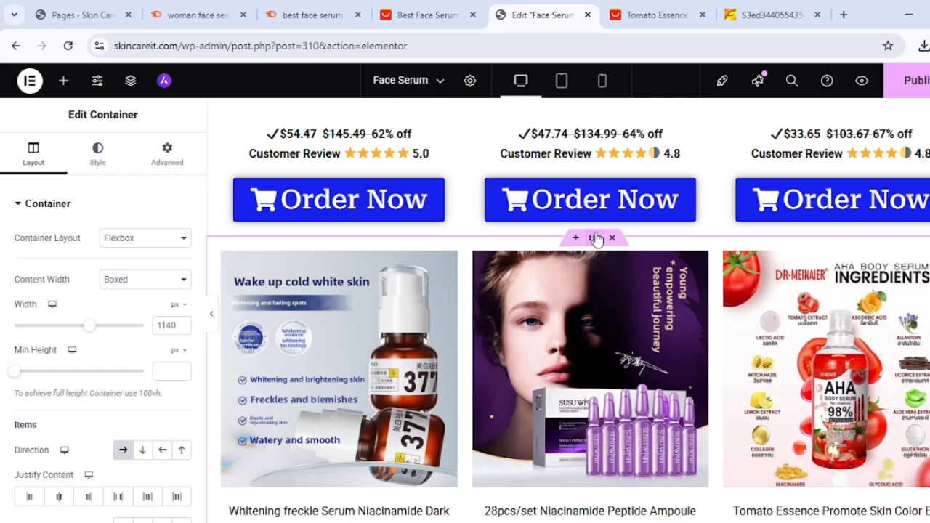
{"action": "left_click", "coordinate": [161, 162]}
{"action": "left_click", "coordinate": [27, 254]}
{"action": "type", "text": "50"}
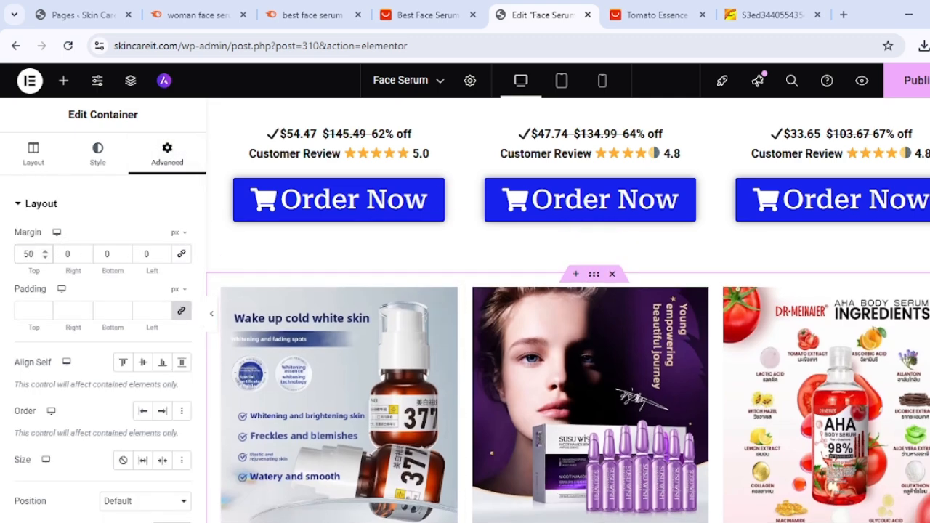
- Publish the page and add a single-column Flexbox container with an Image Carousel widget below the last product row
{"action": "left_click", "coordinate": [612, 273]}
{"action": "left_click", "coordinate": [556, 358]}
{"action": "left_click", "coordinate": [545, 400]}
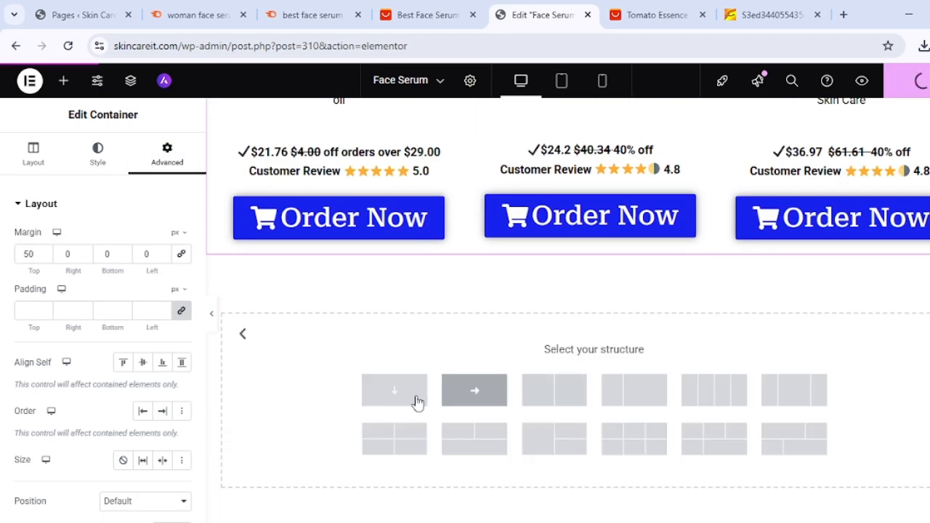
{"action": "left_click", "coordinate": [418, 403]}
{"action": "left_click", "coordinate": [595, 298]}
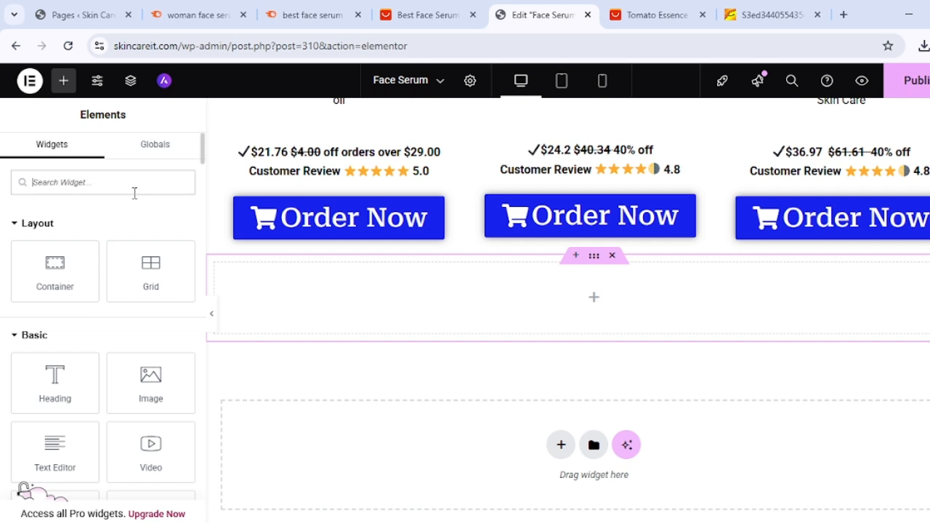
{"action": "type", "text": "image"}
{"action": "left_click", "coordinate": [64, 305]}
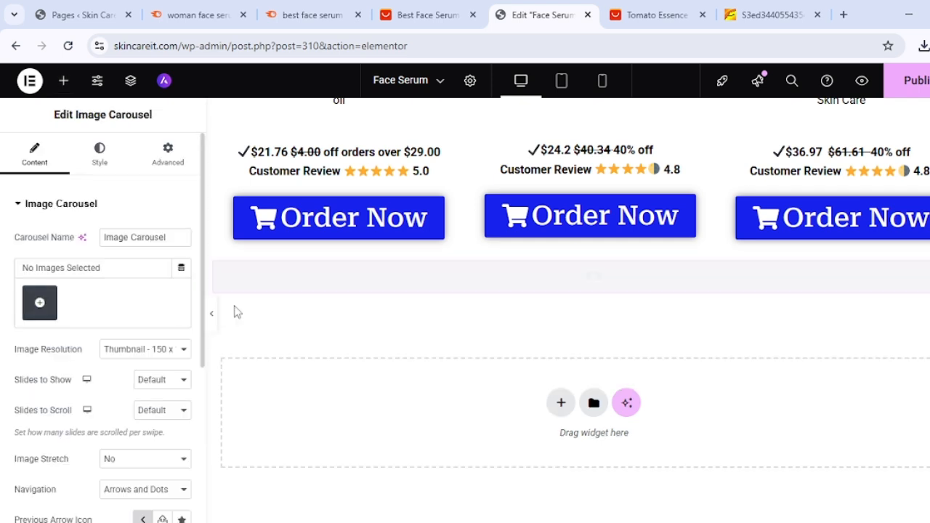
- Start the carousel's gallery with the red pomegranate serum, 24K Whitening Serum and Skin Care Body Set images from the media library
{"action": "left_click", "coordinate": [595, 256]}
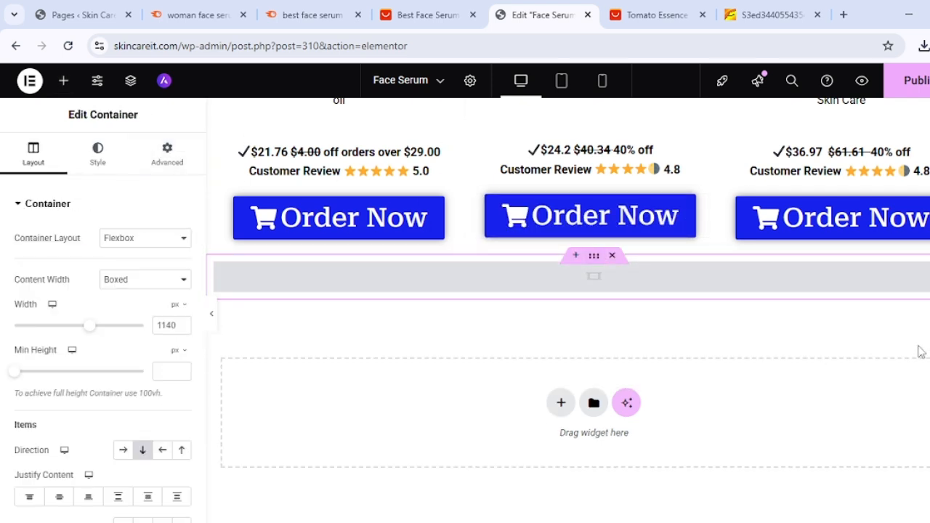
{"action": "left_click", "coordinate": [718, 283]}
{"action": "left_click", "coordinate": [38, 305]}
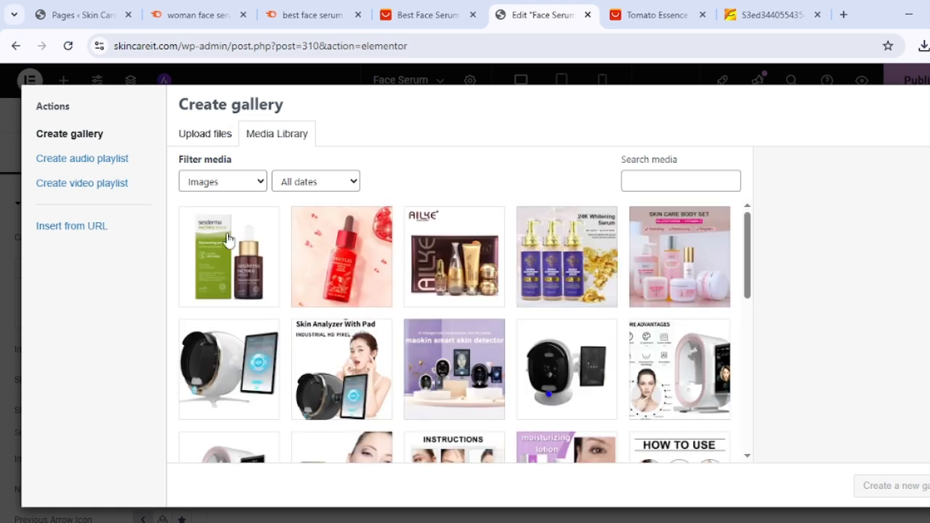
{"action": "left_click", "coordinate": [344, 274]}
{"action": "left_click", "coordinate": [583, 274]}
{"action": "left_click", "coordinate": [679, 261]}
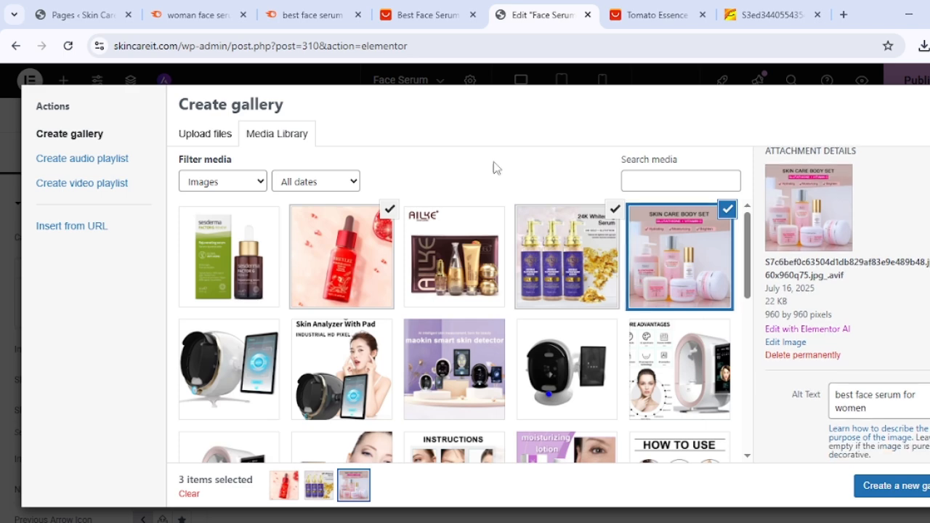
- Upload all three images from the "for" folder inside "girl serum" to the gallery
{"action": "left_click", "coordinate": [203, 138]}
{"action": "left_click", "coordinate": [546, 311]}
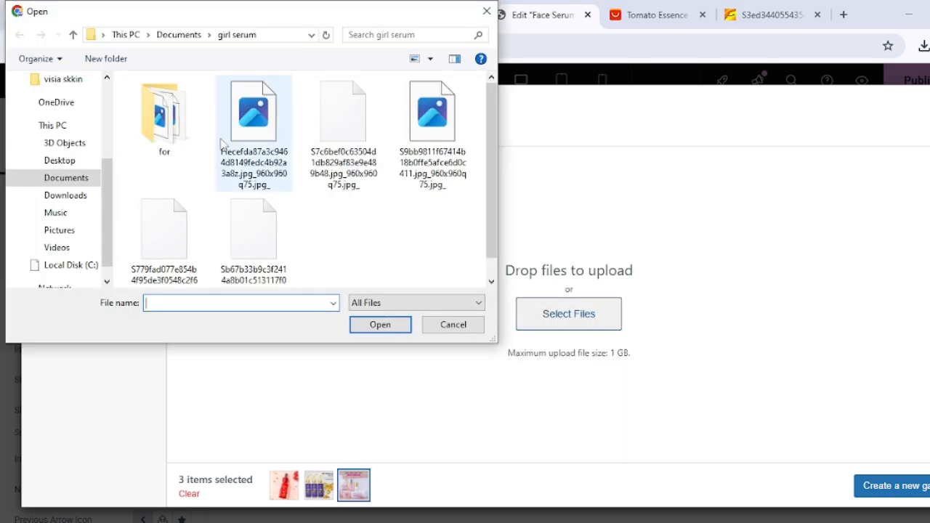
{"action": "double_click", "coordinate": [164, 116]}
{"action": "key", "text": "ctrl+a"}
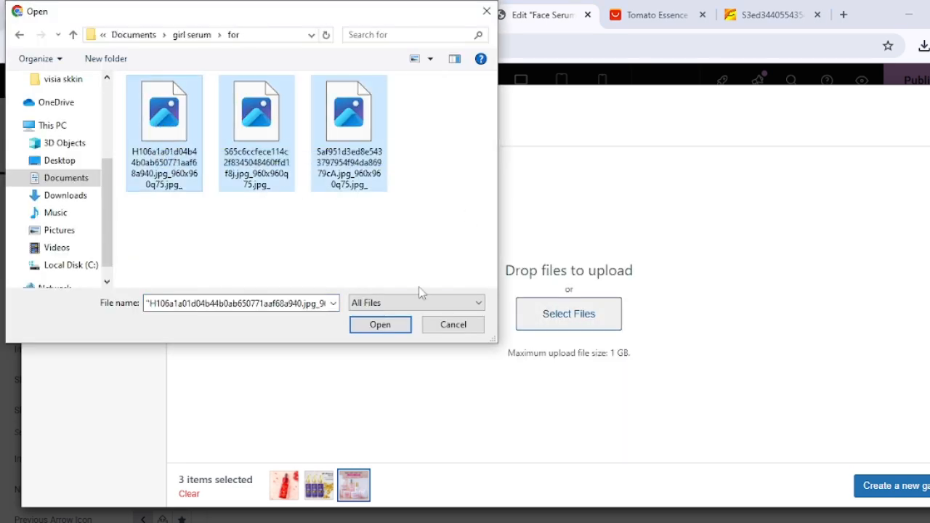
{"action": "left_click", "coordinate": [380, 325]}
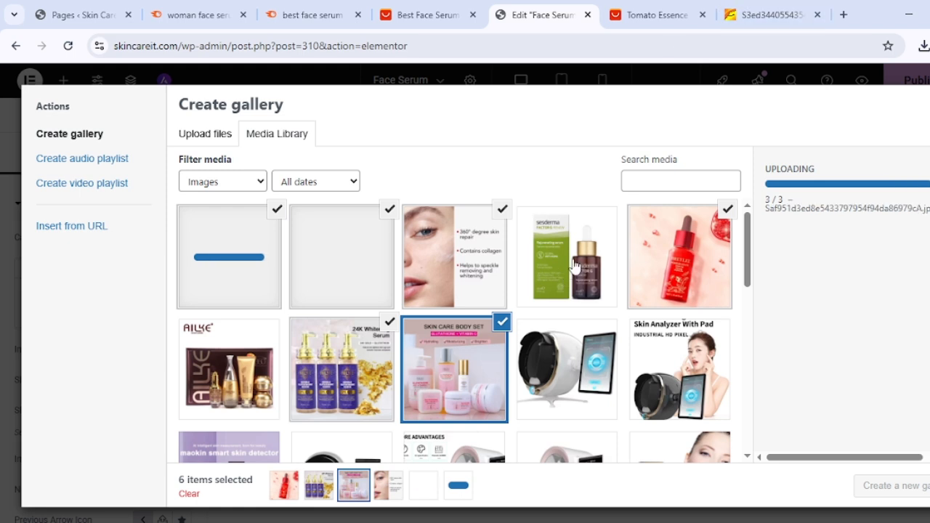
- Add the Sesderma serum image to the gallery selection and copy its alt text "best face serum for women"
{"action": "scroll", "coordinate": [896, 409], "scroll_direction": "down", "scroll_amount": 3}
{"action": "left_click", "coordinate": [880, 266]}
{"action": "key", "text": "ctrl+a"}
{"action": "key", "text": "ctrl+c"}
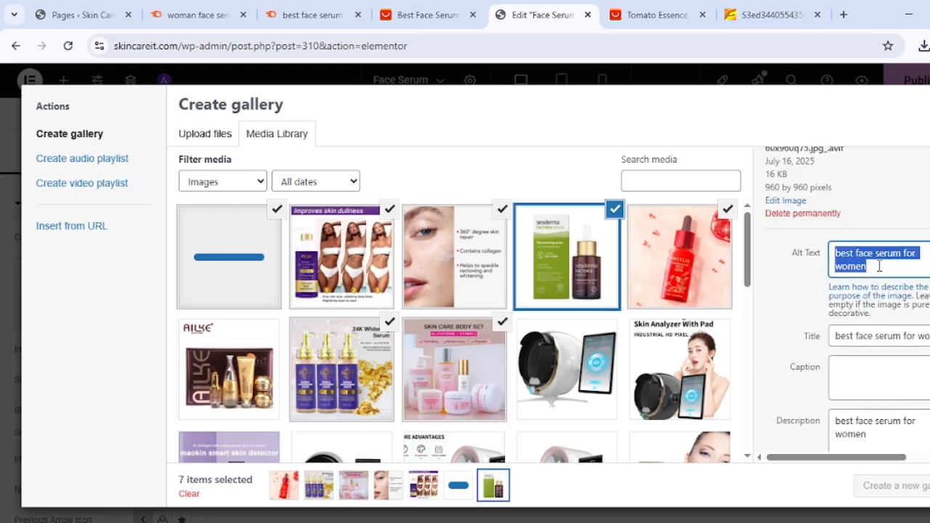
- Fill the alt text, title and description of the woman's face close-up image with "best face serum for women"
{"action": "left_click", "coordinate": [436, 250]}
{"action": "left_click", "coordinate": [907, 257]}
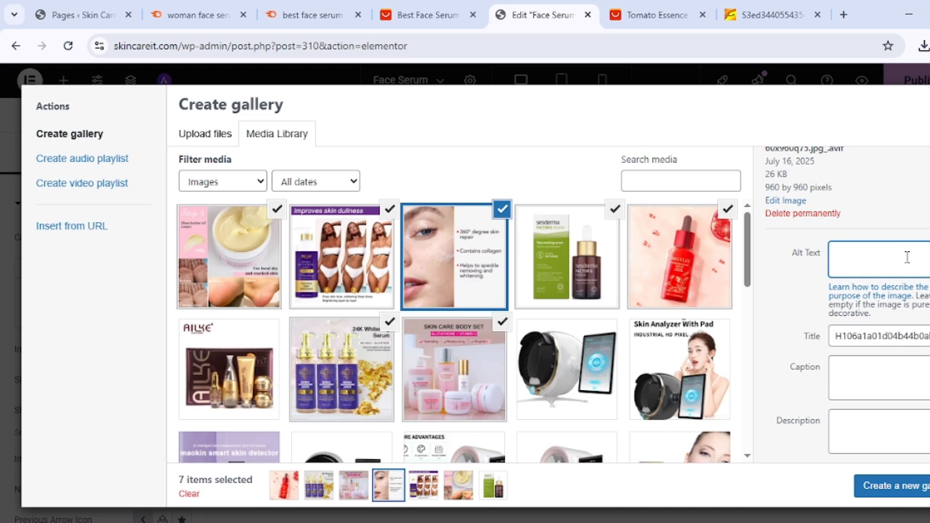
{"action": "left_click", "coordinate": [891, 341]}
{"action": "key", "text": "ctrl+a"}
{"action": "key", "text": "ctrl+v"}
{"action": "left_click", "coordinate": [903, 430]}
- Fill the alt text, title and description of the "Improves skin dullness" image with "best face serum for women"
{"action": "left_click", "coordinate": [382, 279]}
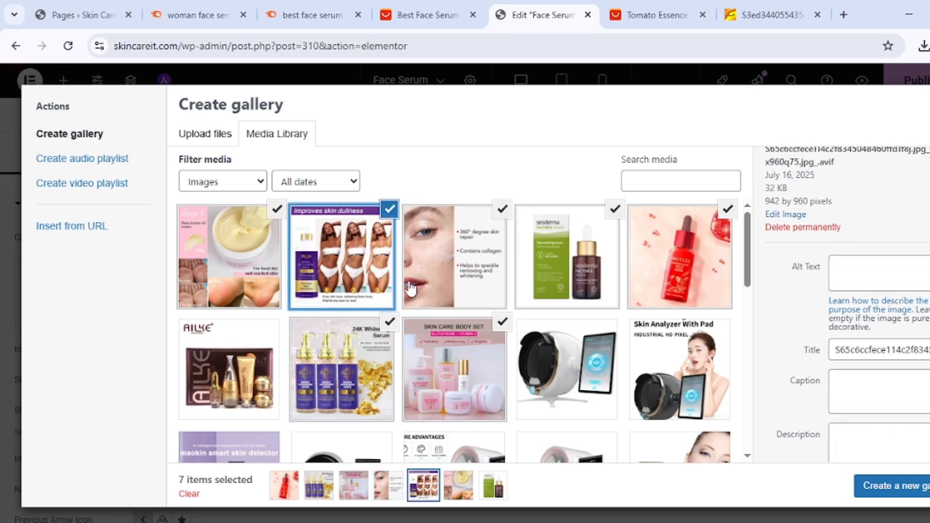
{"action": "left_click", "coordinate": [875, 270]}
{"action": "left_click", "coordinate": [879, 350]}
{"action": "key", "text": "ctrl+a"}
{"action": "key", "text": "ctrl+v"}
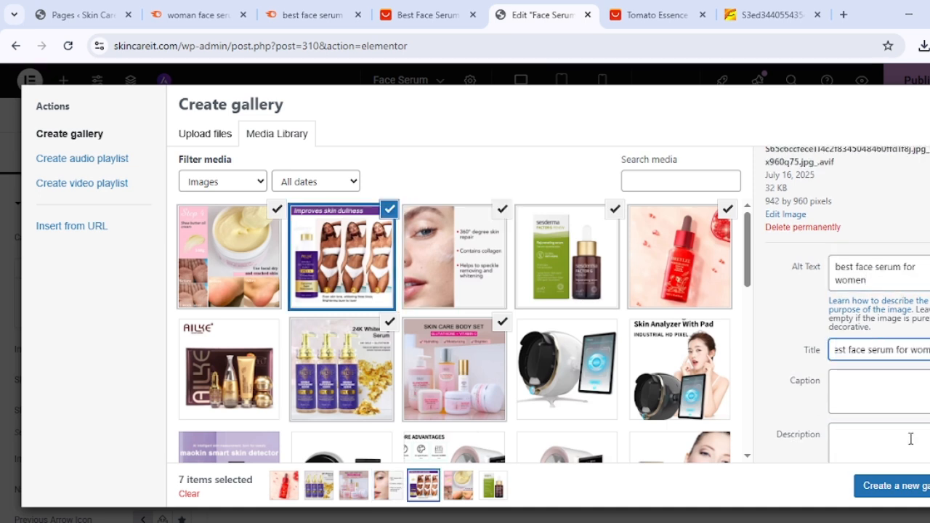
{"action": "left_click", "coordinate": [909, 439]}
- Fill the alt text, title and description of the cream jar and cracked heels image with "best face serum for women"
{"action": "left_click", "coordinate": [213, 247]}
{"action": "left_click", "coordinate": [884, 268]}
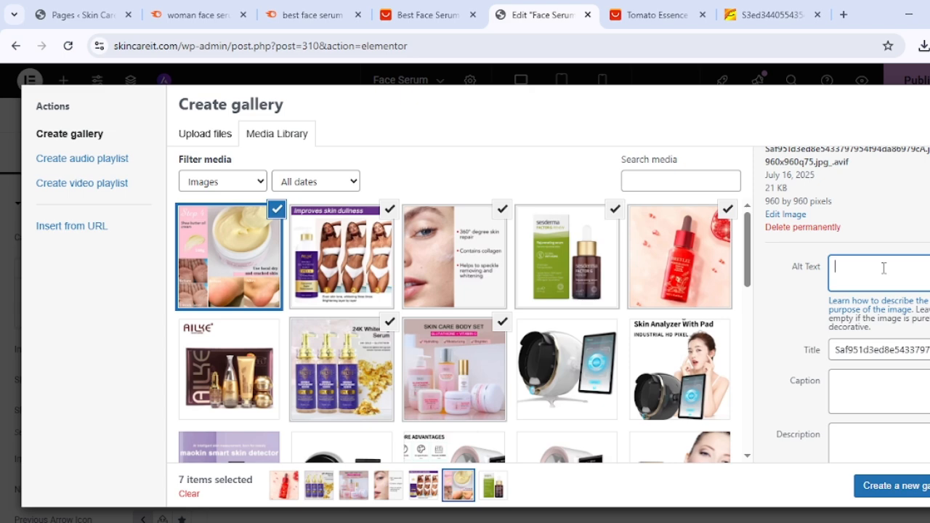
{"action": "left_click", "coordinate": [901, 350]}
{"action": "key", "text": "ctrl+a"}
{"action": "key", "text": "ctrl+v"}
{"action": "left_click", "coordinate": [884, 452]}
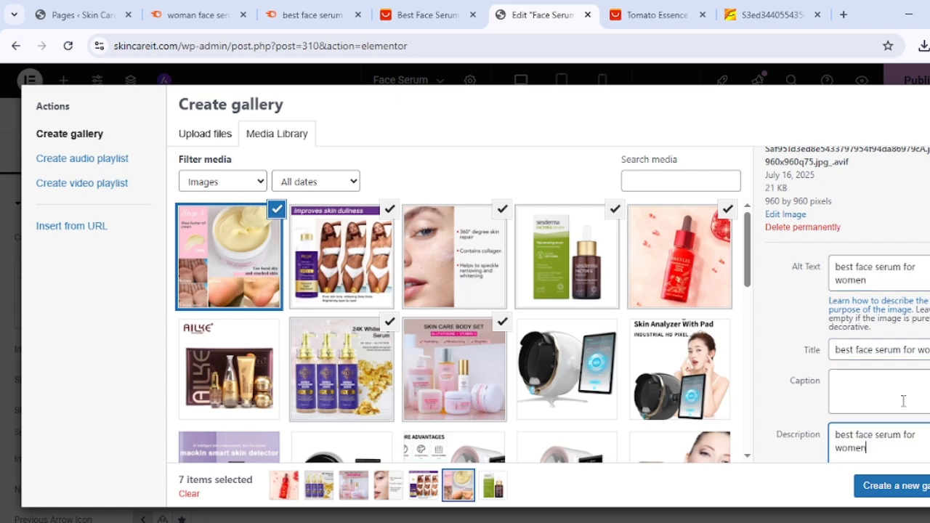
- Create the gallery from the selected images, insert it into the carousel, and set the carousel's image resolution to Full
{"action": "left_click", "coordinate": [907, 486]}
{"action": "left_click", "coordinate": [910, 487]}
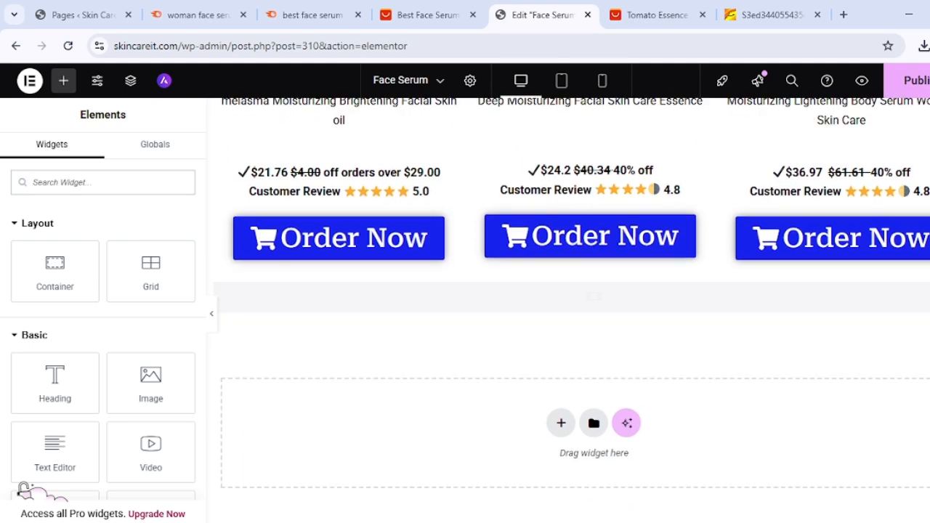
{"action": "left_click", "coordinate": [588, 301]}
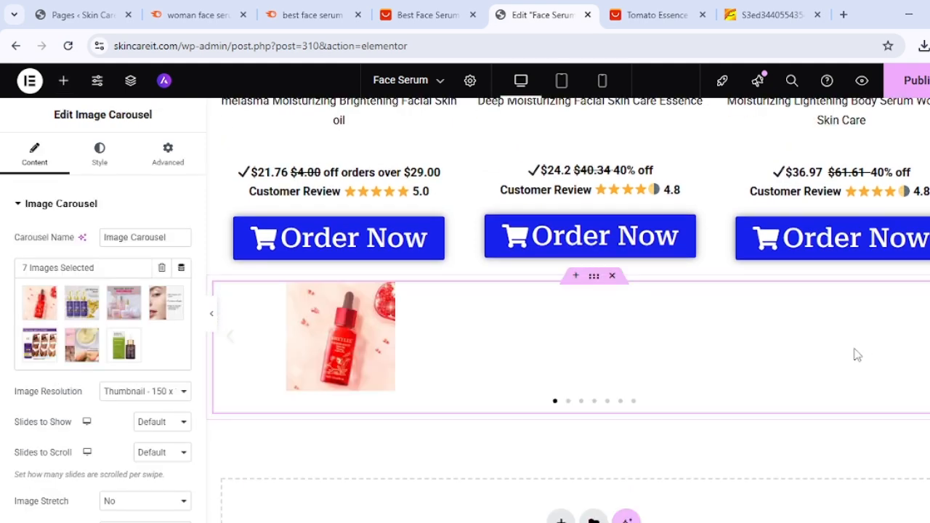
{"action": "left_click", "coordinate": [145, 391]}
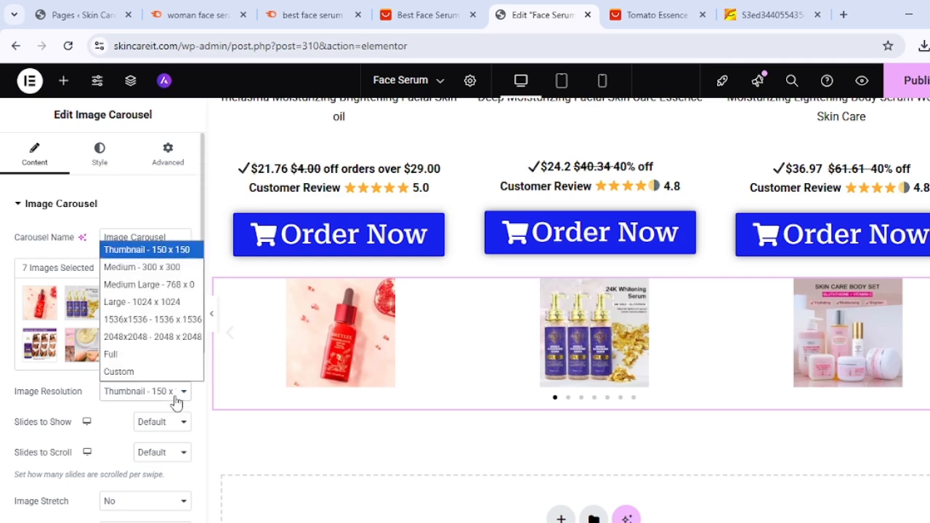
{"action": "left_click", "coordinate": [138, 353]}
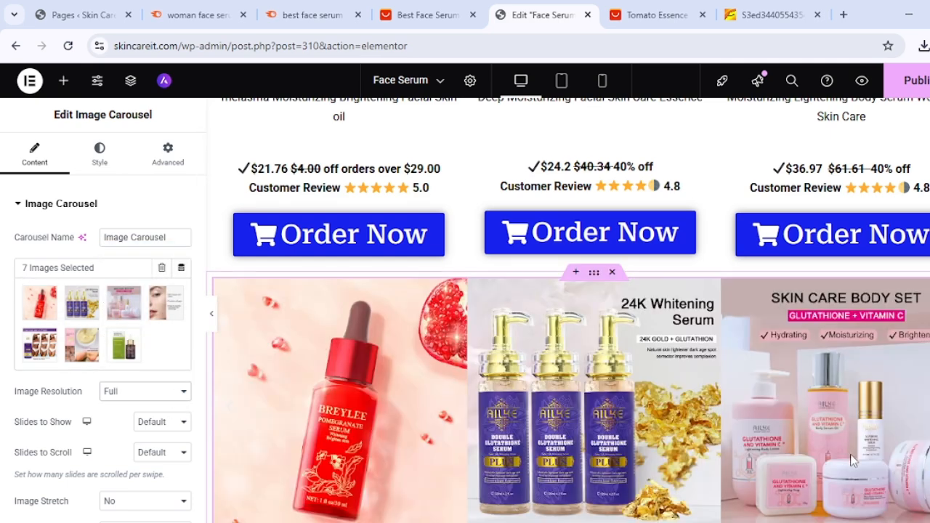
- Check how the image carousel looks below the last product row
{"action": "scroll", "coordinate": [571, 311], "scroll_direction": "up", "scroll_amount": 2}
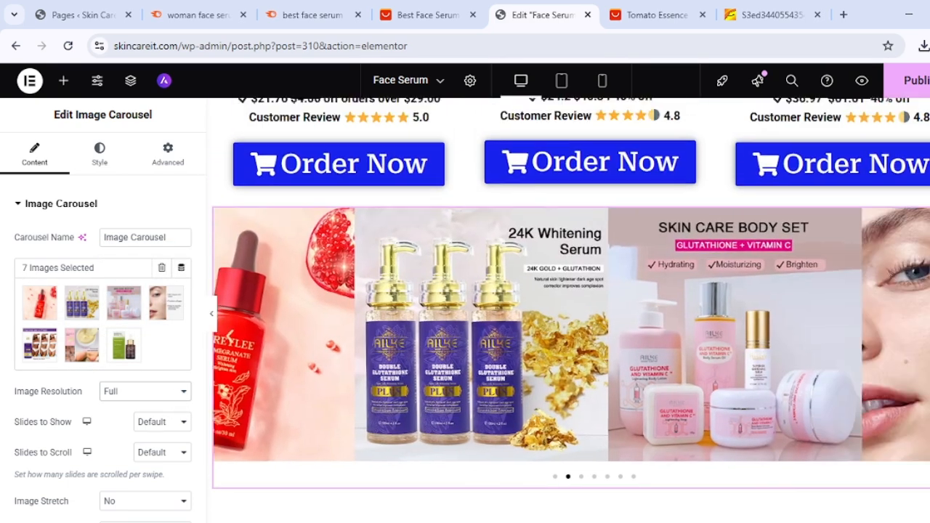
{"action": "scroll", "coordinate": [570, 311], "scroll_direction": "up", "scroll_amount": 2}
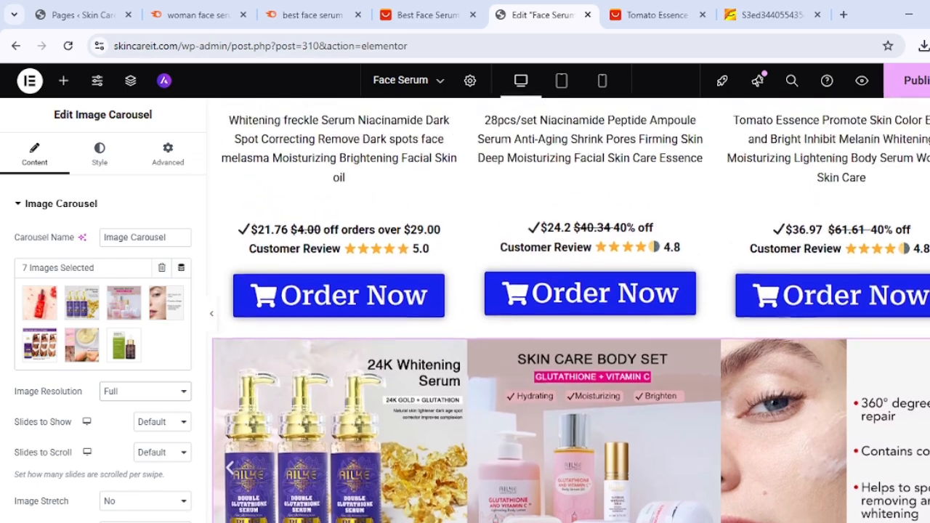
{"action": "scroll", "coordinate": [570, 311], "scroll_direction": "down", "scroll_amount": 2}
{"action": "scroll", "coordinate": [570, 311], "scroll_direction": "up", "scroll_amount": 3}
{"action": "scroll", "coordinate": [570, 311], "scroll_direction": "down", "scroll_amount": 2}
{"action": "scroll", "coordinate": [571, 311], "scroll_direction": "down", "scroll_amount": 2}
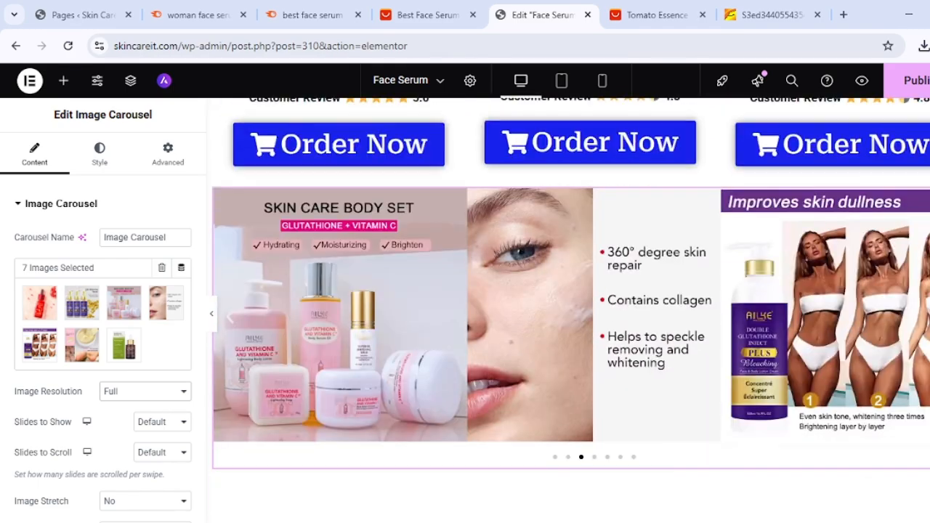
- Open an empty section placeholder above the first product row
{"action": "scroll", "coordinate": [570, 311], "scroll_direction": "up", "scroll_amount": 18}
{"action": "scroll", "coordinate": [571, 311], "scroll_direction": "up", "scroll_amount": 5}
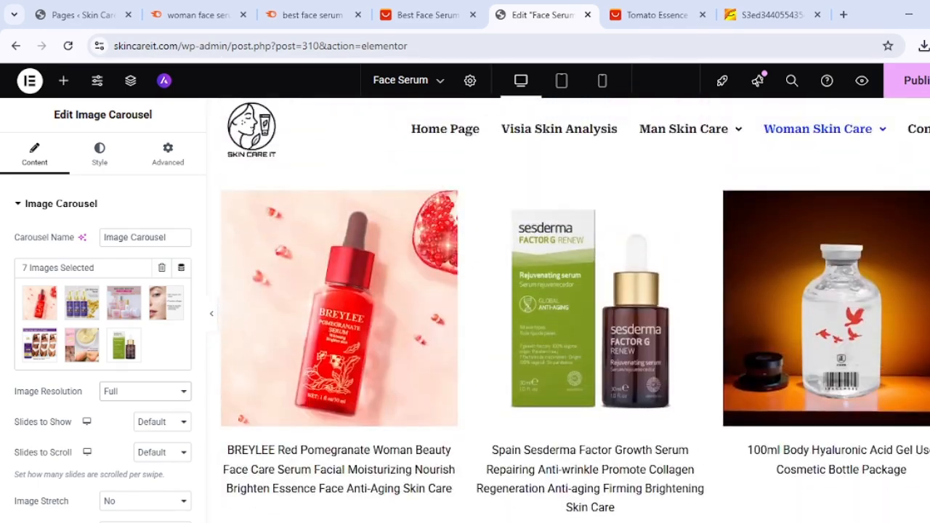
{"action": "left_click", "coordinate": [579, 178]}
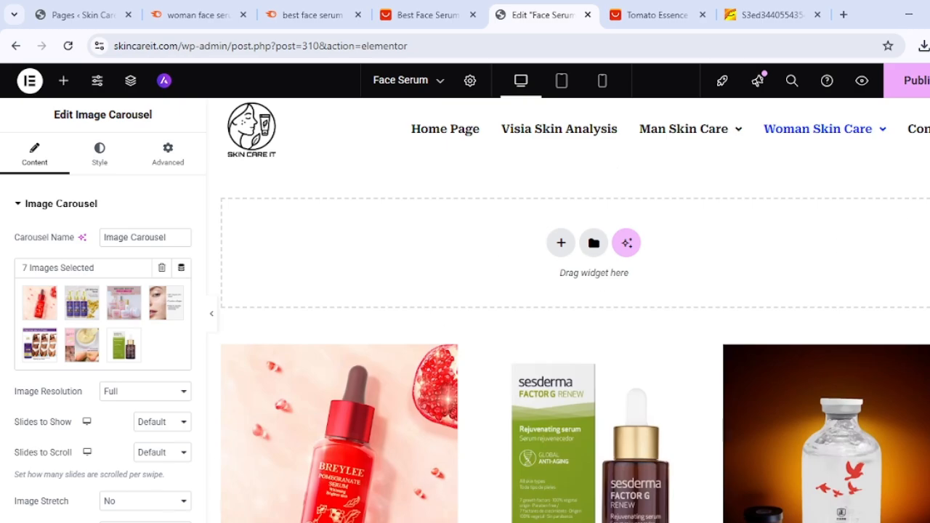
- Move the image carousel's container from the end of the page to above the last product row
{"action": "scroll", "coordinate": [570, 311], "scroll_direction": "down", "scroll_amount": 20}
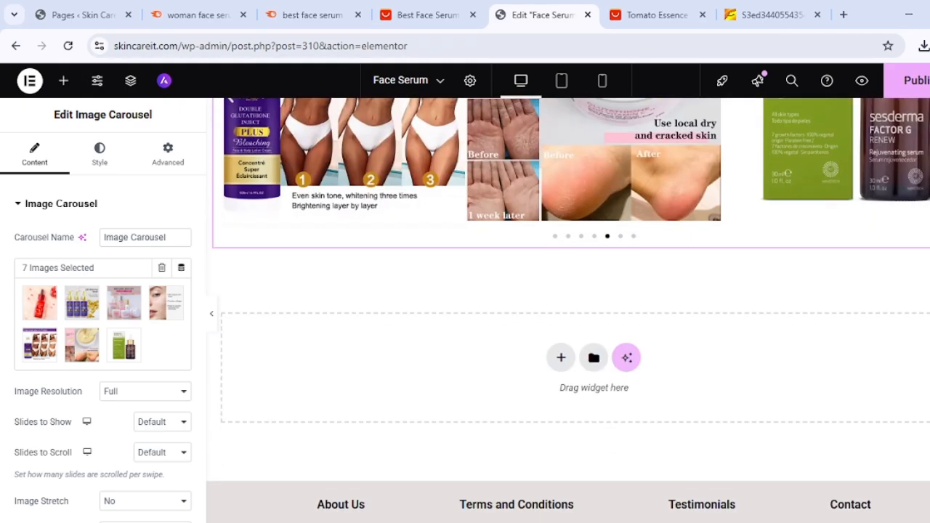
{"action": "scroll", "coordinate": [571, 311], "scroll_direction": "up", "scroll_amount": 5}
{"action": "scroll", "coordinate": [571, 311], "scroll_direction": "up", "scroll_amount": 1}
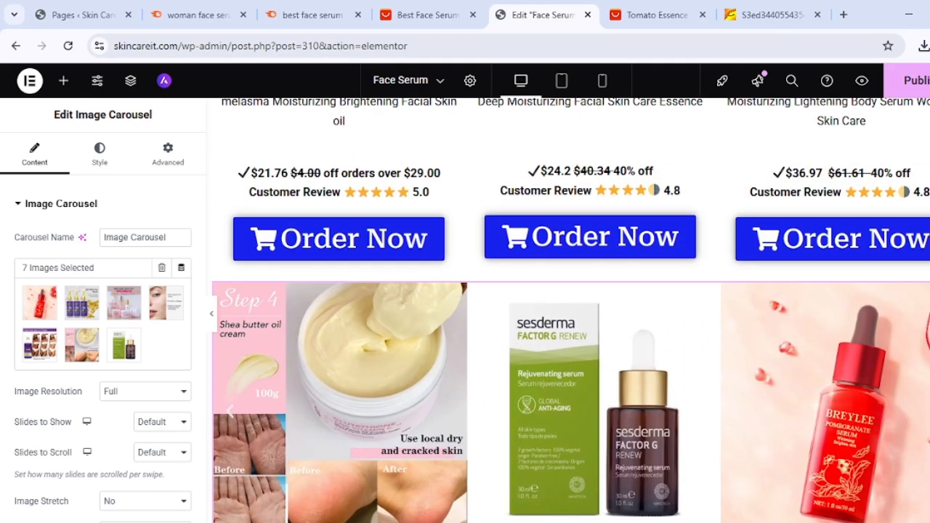
{"action": "scroll", "coordinate": [571, 311], "scroll_direction": "down", "scroll_amount": 2}
{"action": "left_click_drag", "start_coordinate": [593, 181], "coordinate": [593, 102]}
{"action": "scroll", "coordinate": [623, 179], "scroll_direction": "up", "scroll_amount": 3}
{"action": "scroll", "coordinate": [634, 203], "scroll_direction": "down", "scroll_amount": 3}
{"action": "scroll", "coordinate": [633, 205], "scroll_direction": "up", "scroll_amount": 3}
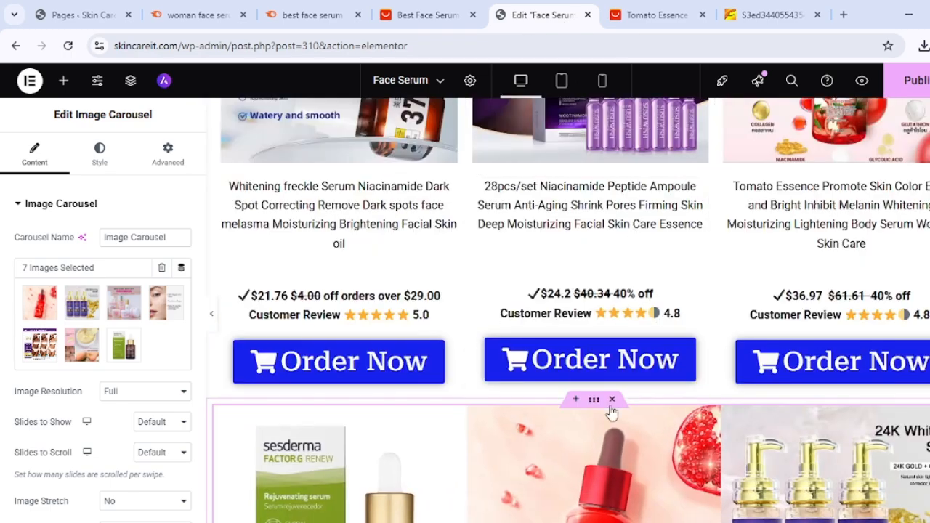
{"action": "left_click_drag", "start_coordinate": [594, 400], "coordinate": [565, 71]}
{"action": "scroll", "coordinate": [648, 229], "scroll_direction": "up", "scroll_amount": 1}
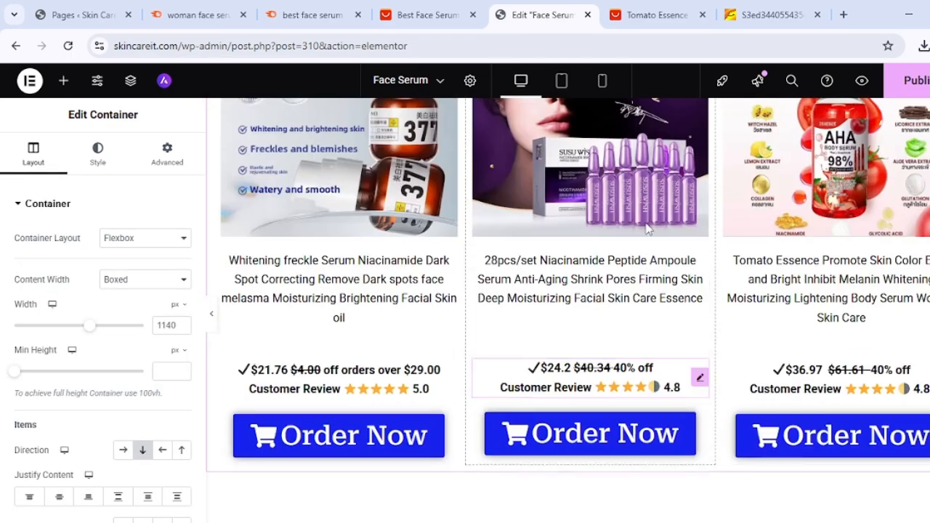
- Move the carousel's container up once more so it sits above the AILKE product row
{"action": "scroll", "coordinate": [617, 276], "scroll_direction": "down", "scroll_amount": 8}
{"action": "scroll", "coordinate": [618, 276], "scroll_direction": "up", "scroll_amount": 6}
{"action": "scroll", "coordinate": [617, 276], "scroll_direction": "down", "scroll_amount": 8}
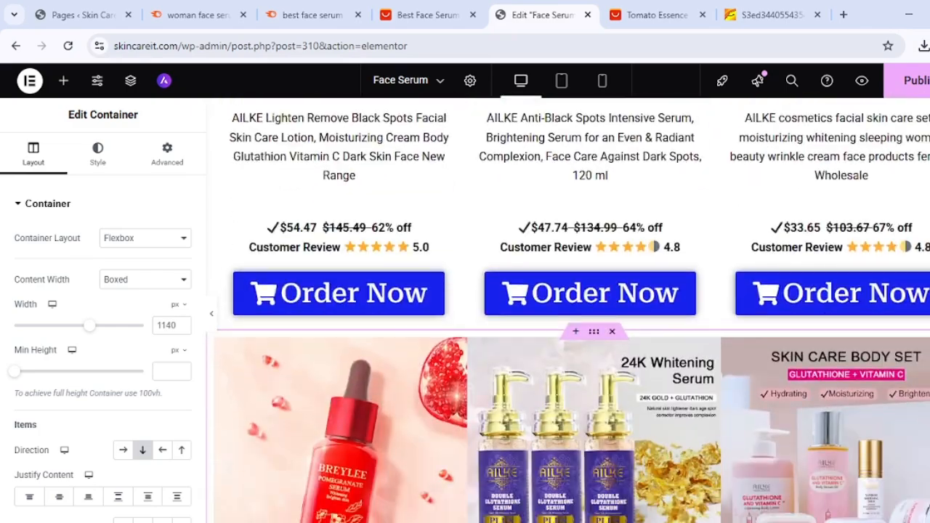
{"action": "scroll", "coordinate": [618, 276], "scroll_direction": "up", "scroll_amount": 3}
{"action": "scroll", "coordinate": [849, 485], "scroll_direction": "down", "scroll_amount": 1}
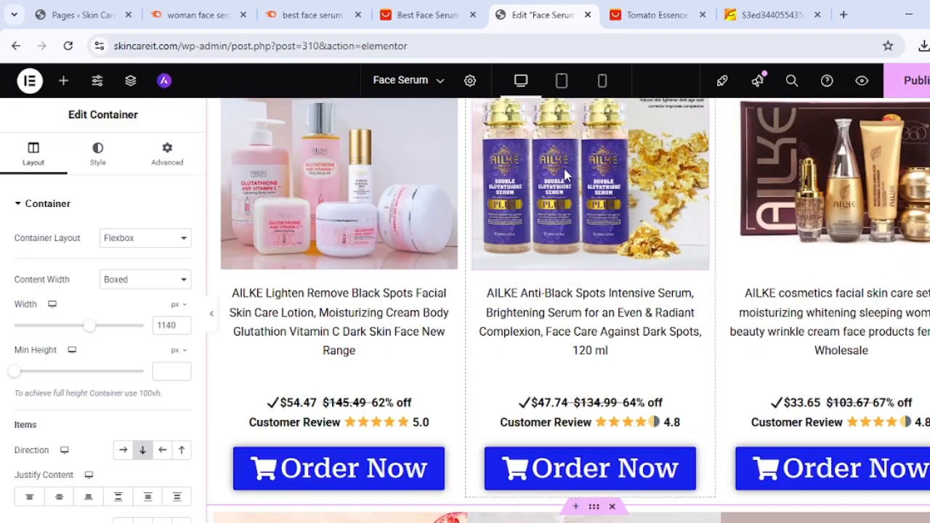
{"action": "left_click", "coordinate": [584, 186]}
{"action": "left_click", "coordinate": [595, 378]}
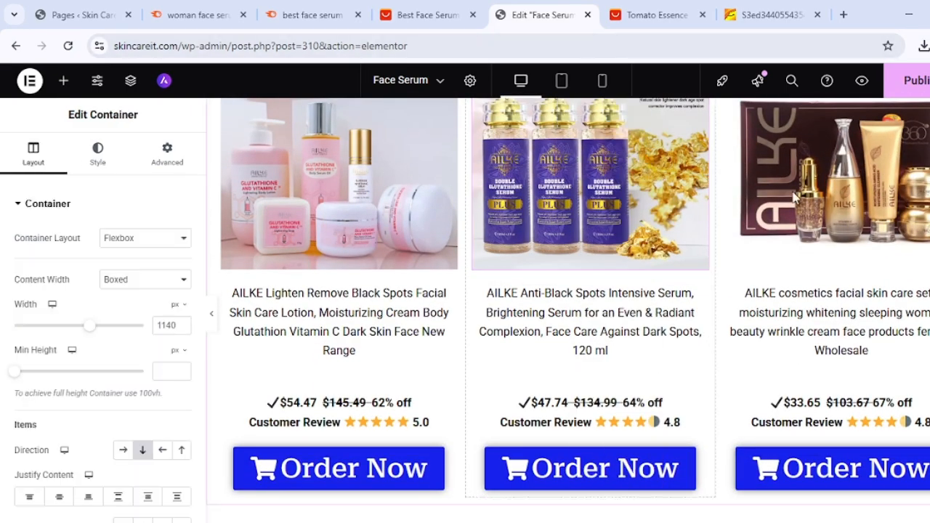
- Move the carousel's container above the first product row and close the unused empty section placeholder under the site header
{"action": "scroll", "coordinate": [594, 378], "scroll_direction": "down", "scroll_amount": 8}
{"action": "scroll", "coordinate": [595, 377], "scroll_direction": "up", "scroll_amount": 2}
{"action": "scroll", "coordinate": [611, 516], "scroll_direction": "up", "scroll_amount": 1}
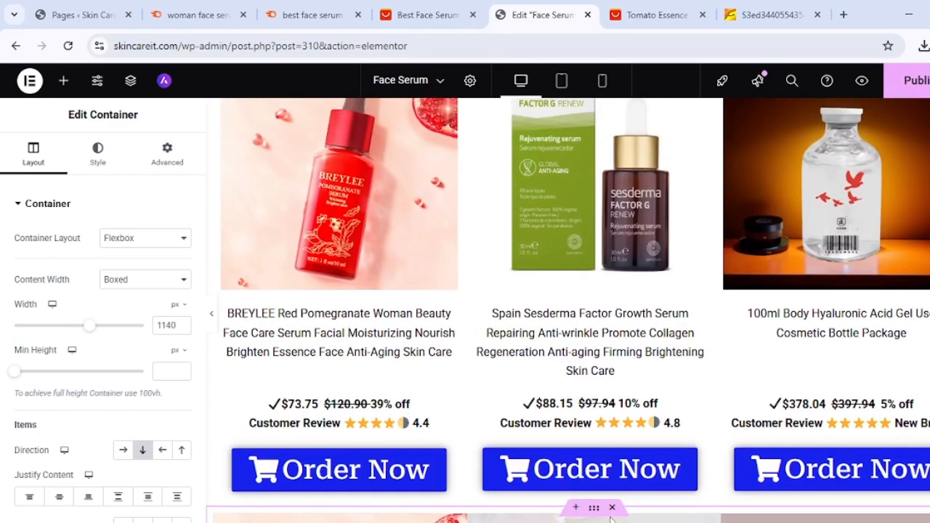
{"action": "scroll", "coordinate": [567, 309], "scroll_direction": "up", "scroll_amount": 5}
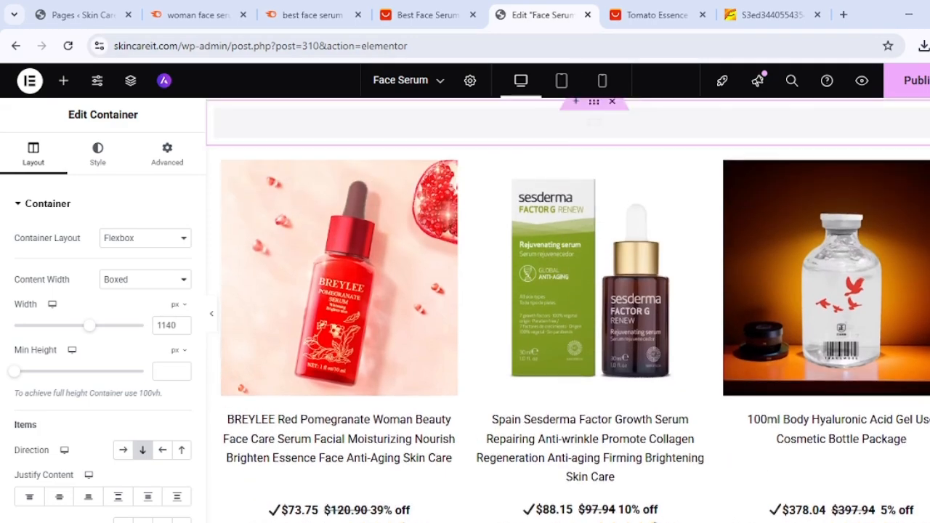
{"action": "scroll", "coordinate": [568, 310], "scroll_direction": "down", "scroll_amount": 4}
{"action": "scroll", "coordinate": [567, 310], "scroll_direction": "up", "scroll_amount": 4}
{"action": "scroll", "coordinate": [573, 310], "scroll_direction": "up", "scroll_amount": 1}
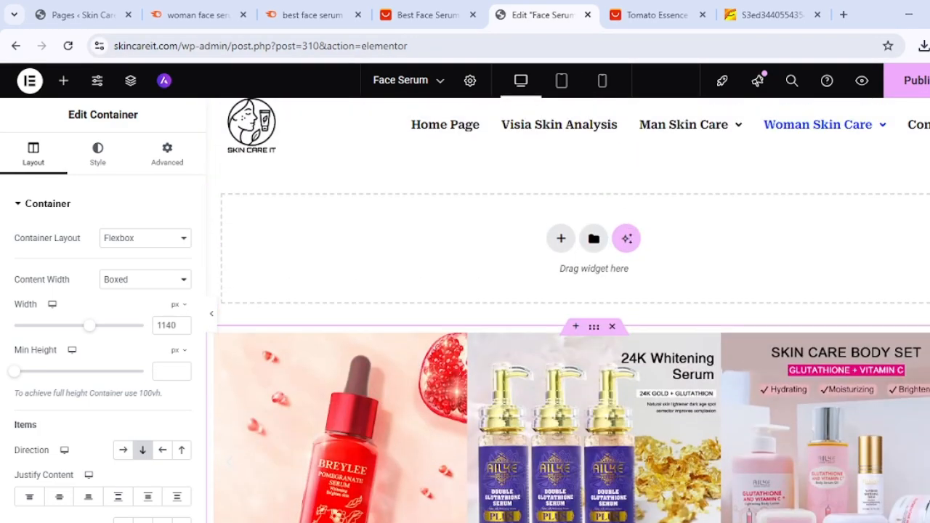
{"action": "left_click", "coordinate": [929, 207]}
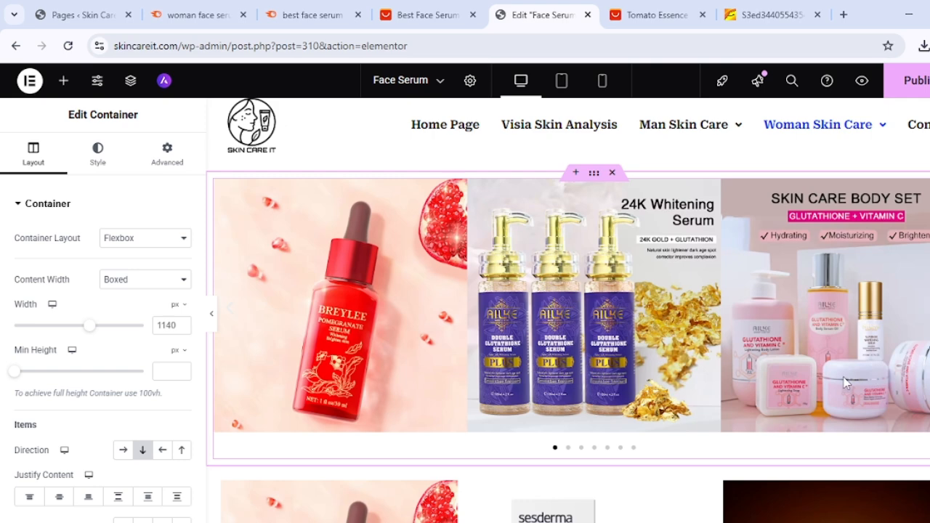
- Try Large - 1024 x 1024 as the carousel's image resolution, and set it to Medium Large - 768 instead
{"action": "left_click", "coordinate": [388, 276]}
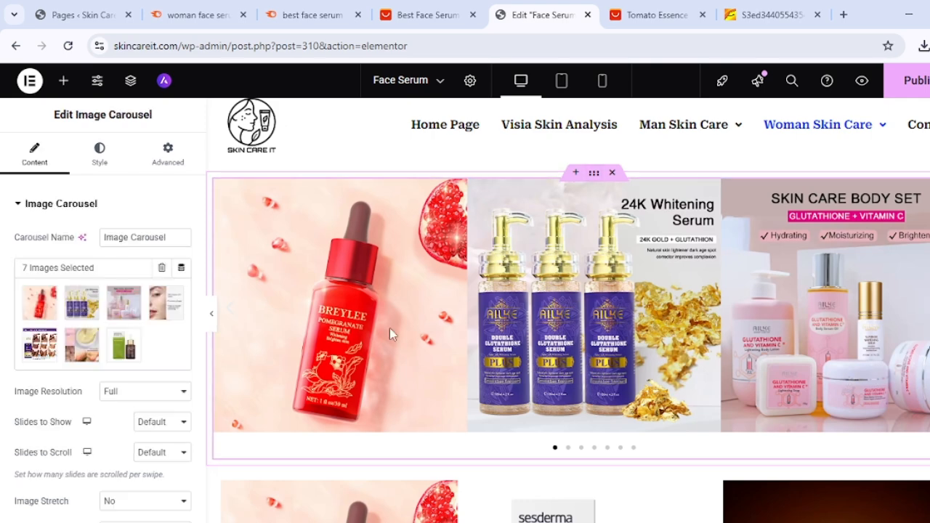
{"action": "left_click", "coordinate": [157, 393]}
{"action": "left_click", "coordinate": [127, 300]}
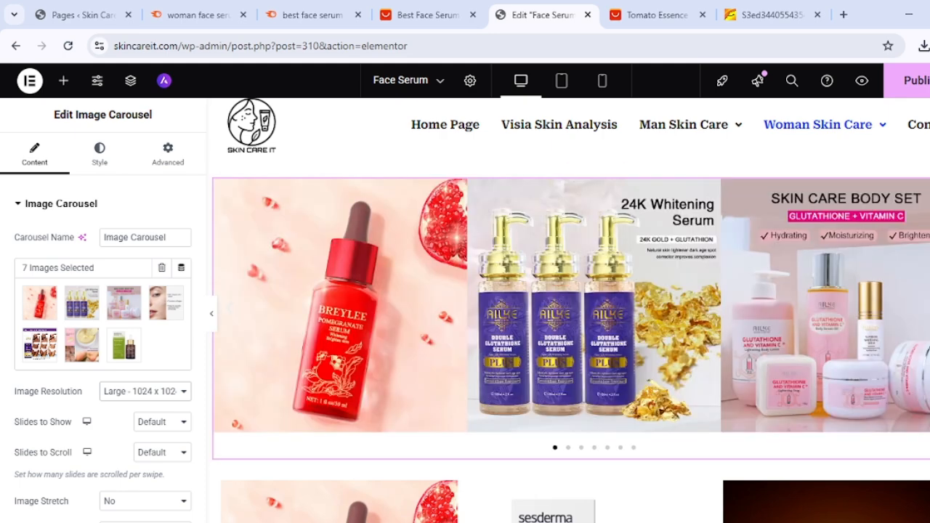
{"action": "left_click", "coordinate": [168, 393]}
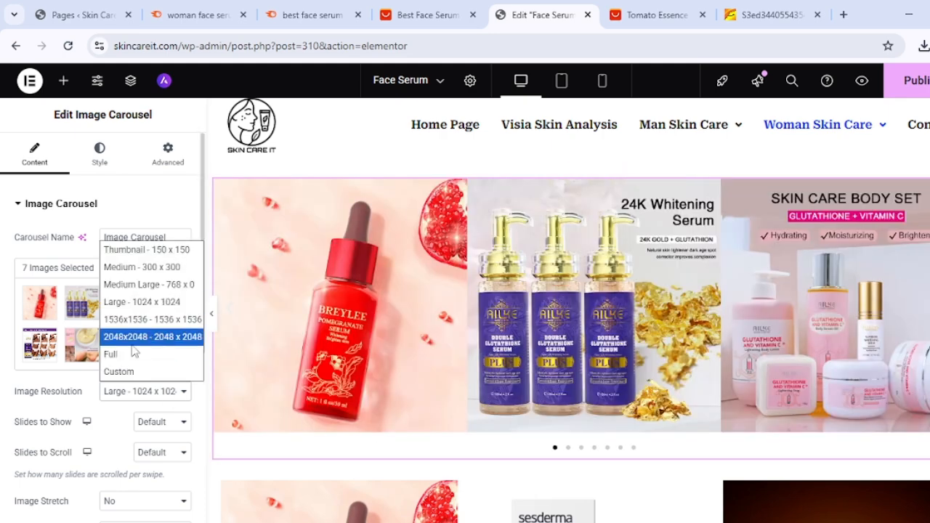
{"action": "scroll", "coordinate": [624, 186], "scroll_direction": "down", "scroll_amount": 3}
{"action": "scroll", "coordinate": [623, 186], "scroll_direction": "up", "scroll_amount": 4}
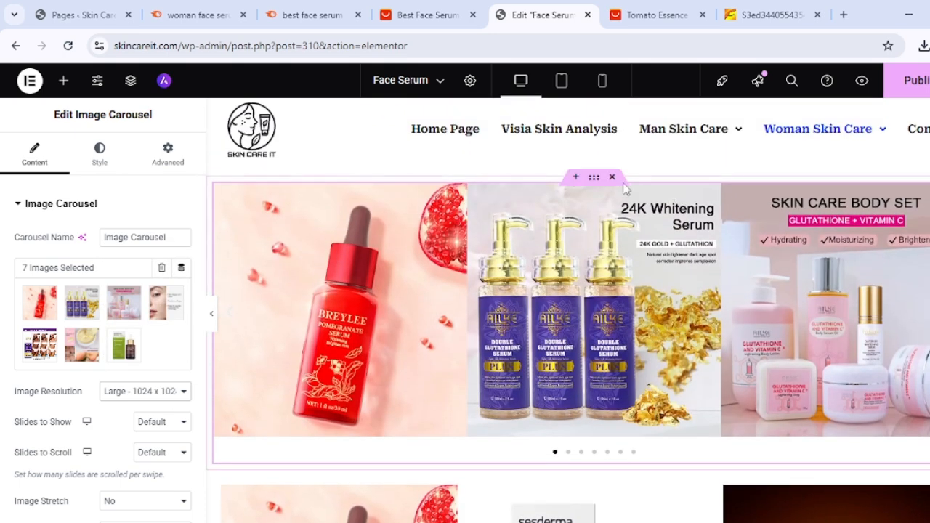
{"action": "left_click", "coordinate": [162, 391]}
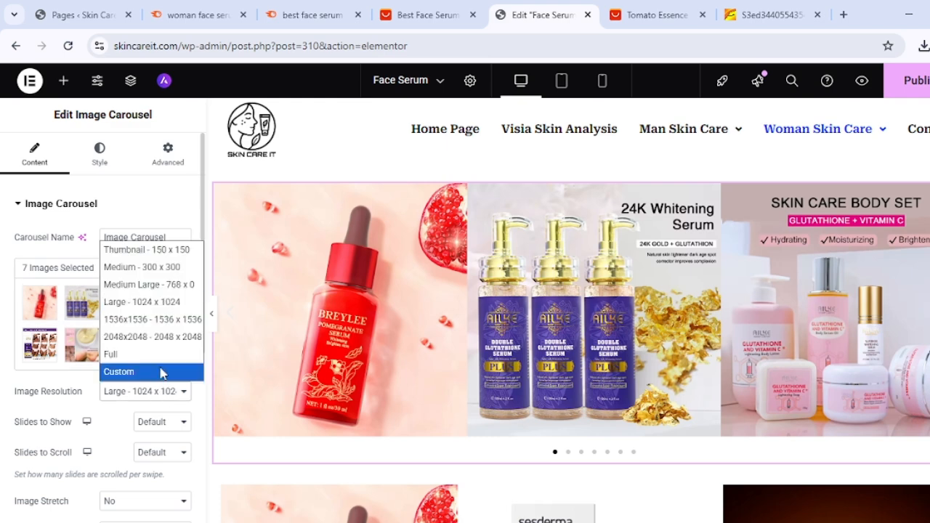
{"action": "left_click", "coordinate": [145, 285]}
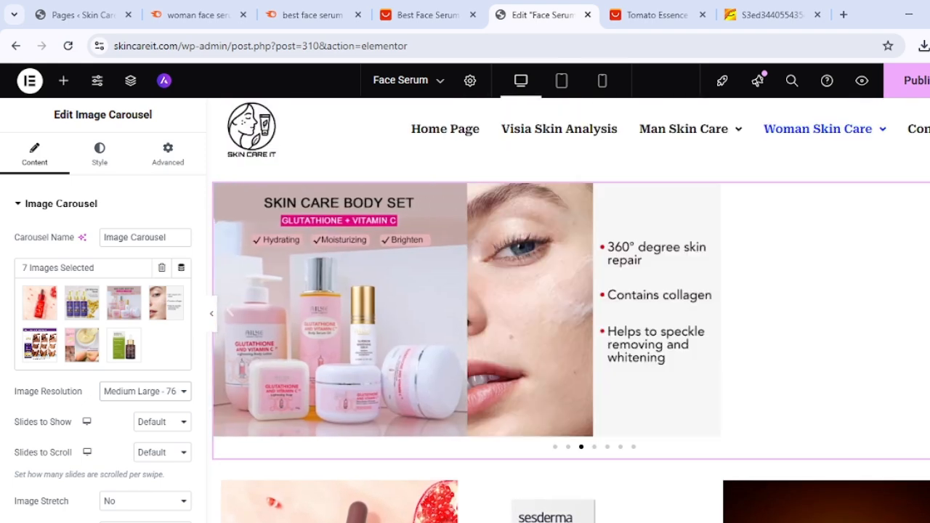
- Publish the updated page and open its preview in a new tab
{"action": "left_click", "coordinate": [897, 84]}
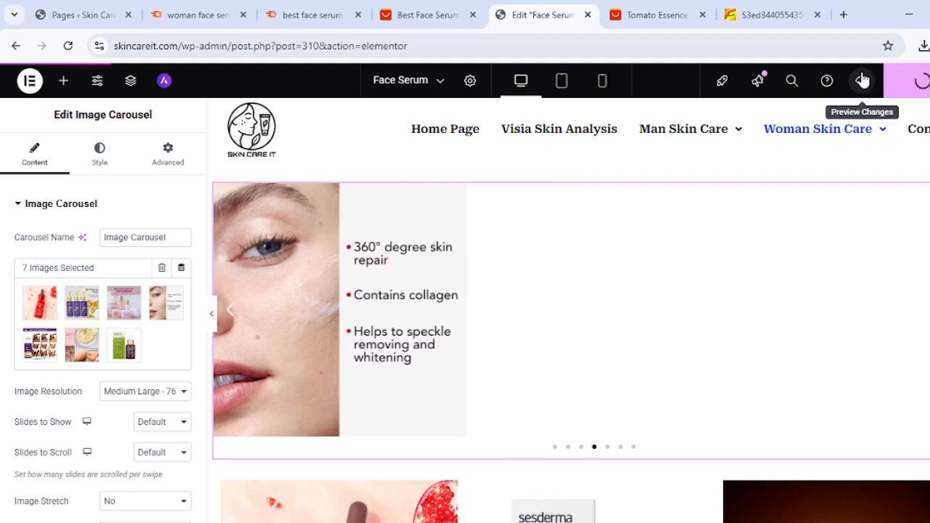
{"action": "right_click", "coordinate": [859, 99]}
{"action": "left_click", "coordinate": [588, 156]}
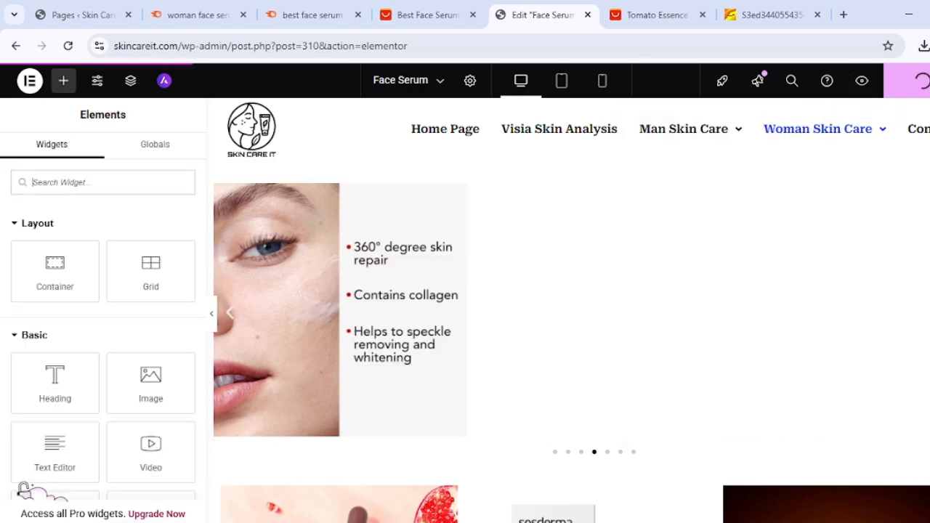
{"action": "left_click", "coordinate": [862, 81]}
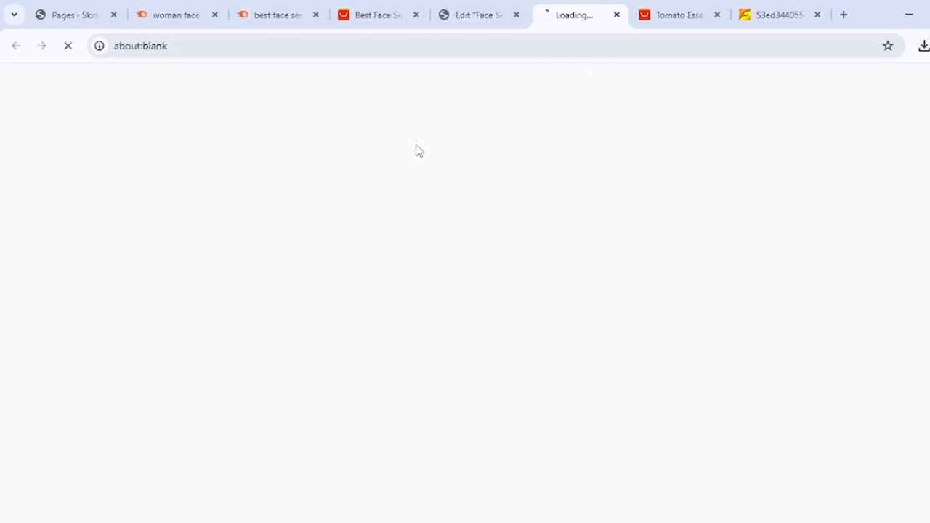
- Return to the page editor and add a single-column Flexbox container between the carousel and the first product row
{"action": "left_click", "coordinate": [463, 16]}
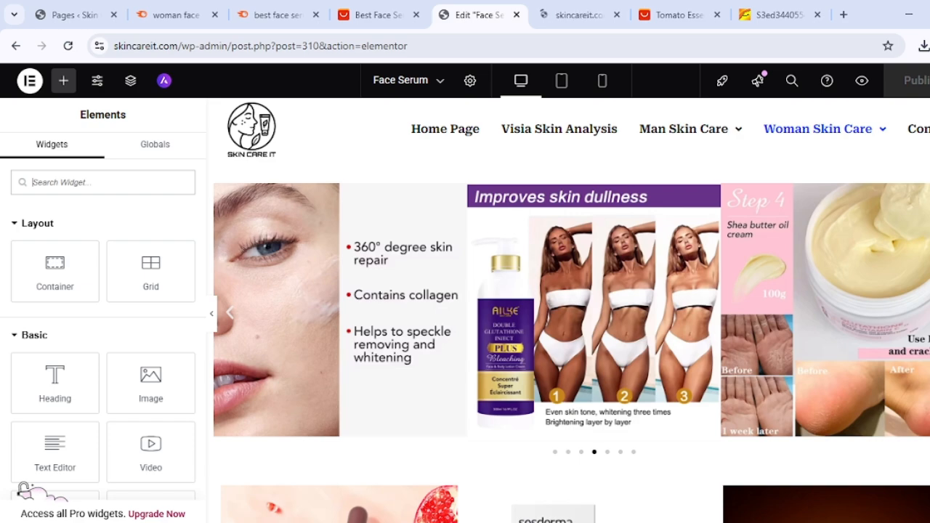
{"action": "scroll", "coordinate": [571, 310], "scroll_direction": "down", "scroll_amount": 4}
{"action": "scroll", "coordinate": [572, 309], "scroll_direction": "up", "scroll_amount": 4}
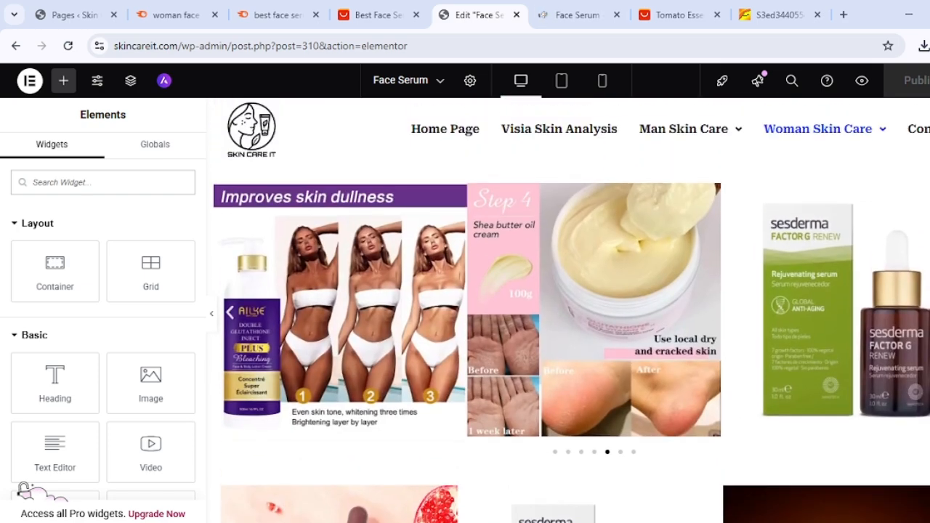
{"action": "scroll", "coordinate": [571, 310], "scroll_direction": "down", "scroll_amount": 8}
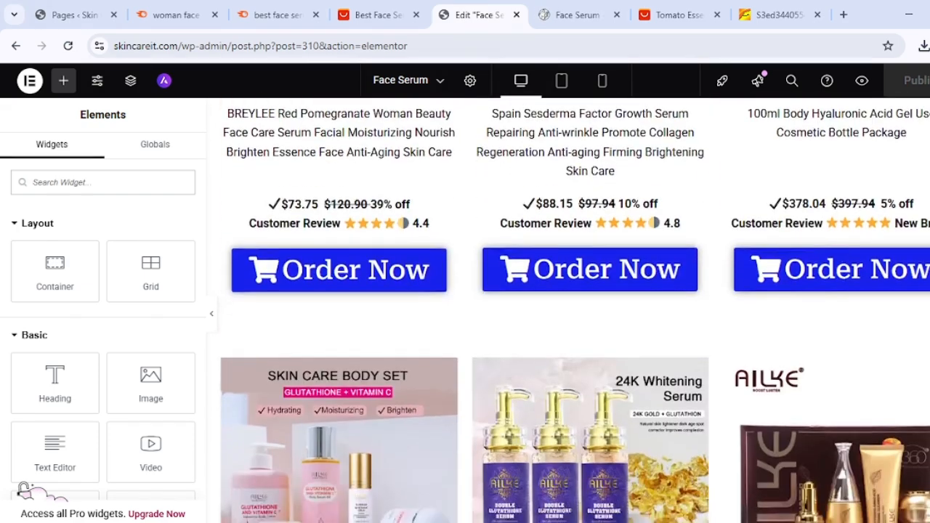
{"action": "scroll", "coordinate": [571, 309], "scroll_direction": "up", "scroll_amount": 8}
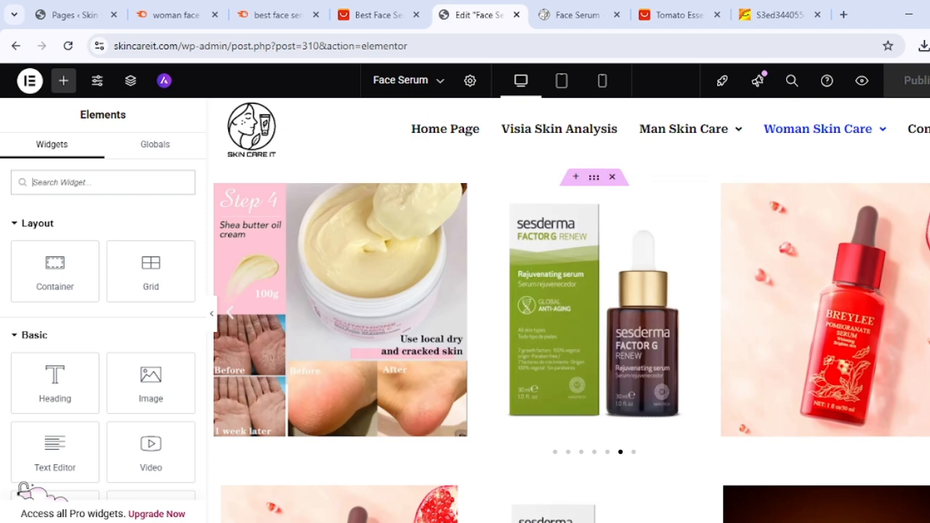
{"action": "scroll", "coordinate": [585, 216], "scroll_direction": "down", "scroll_amount": 4}
{"action": "left_click", "coordinate": [577, 217]}
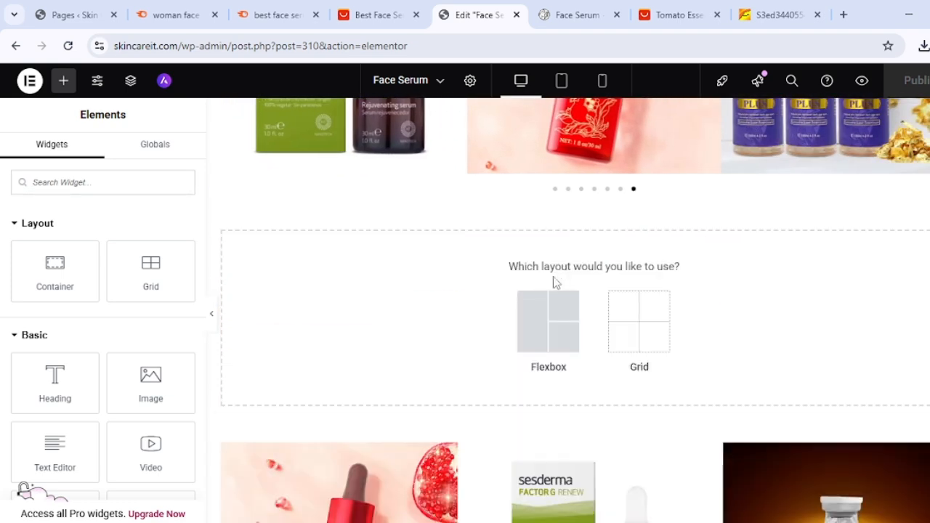
{"action": "left_click", "coordinate": [546, 320]}
{"action": "left_click", "coordinate": [395, 305]}
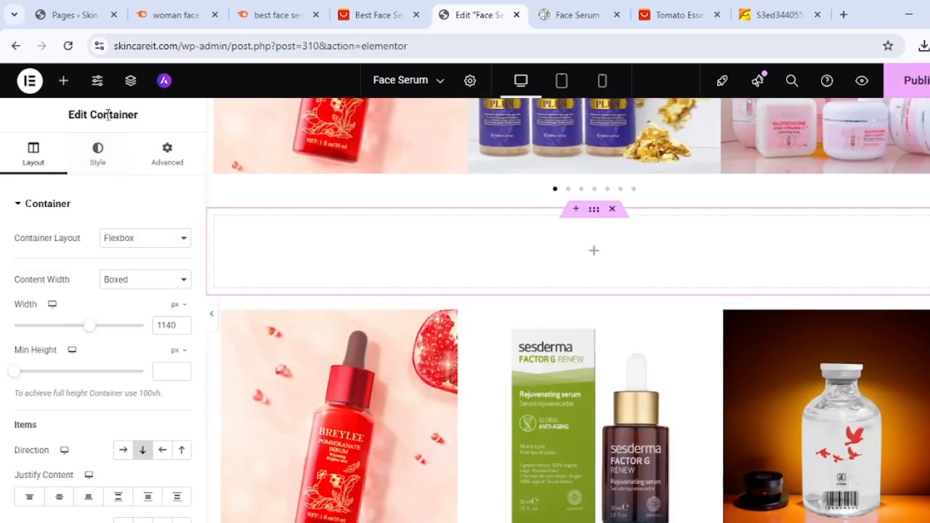
- Insert a Heading widget into the new container and clear its placeholder title
{"action": "left_click", "coordinate": [63, 80]}
{"action": "left_click_drag", "start_coordinate": [55, 381], "coordinate": [253, 268]}
{"action": "key", "text": "ctrl+a"}
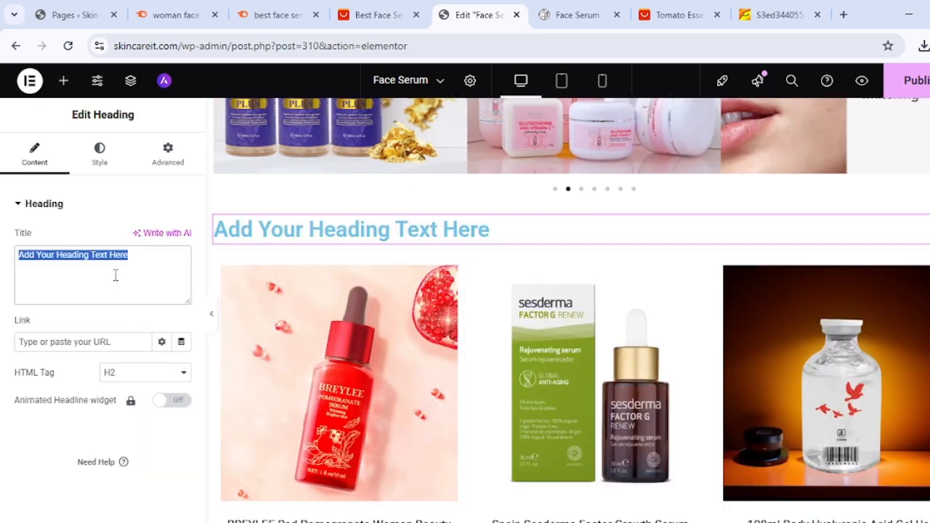
{"action": "key", "text": "BackSpace"}
{"action": "type", "text": "J"}
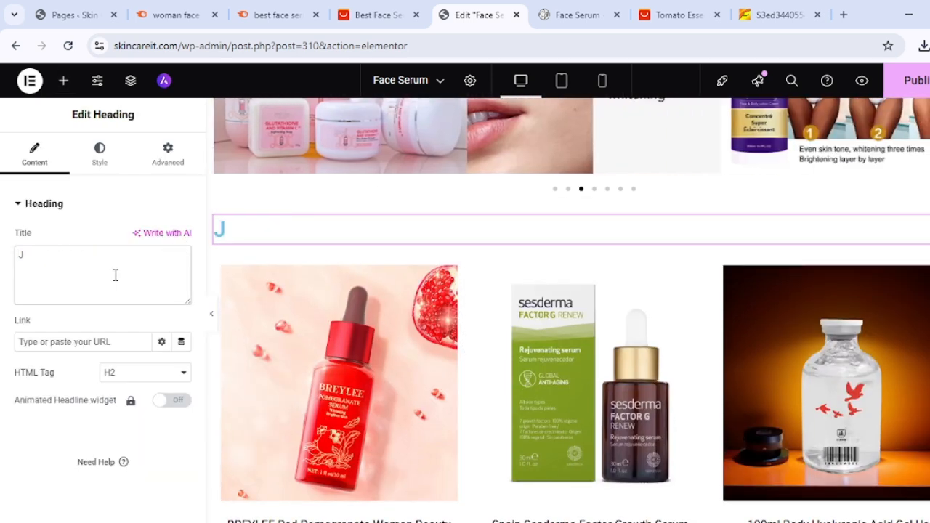
{"action": "key", "text": "BackSpace"}
{"action": "type", "text": "Women Fac"}
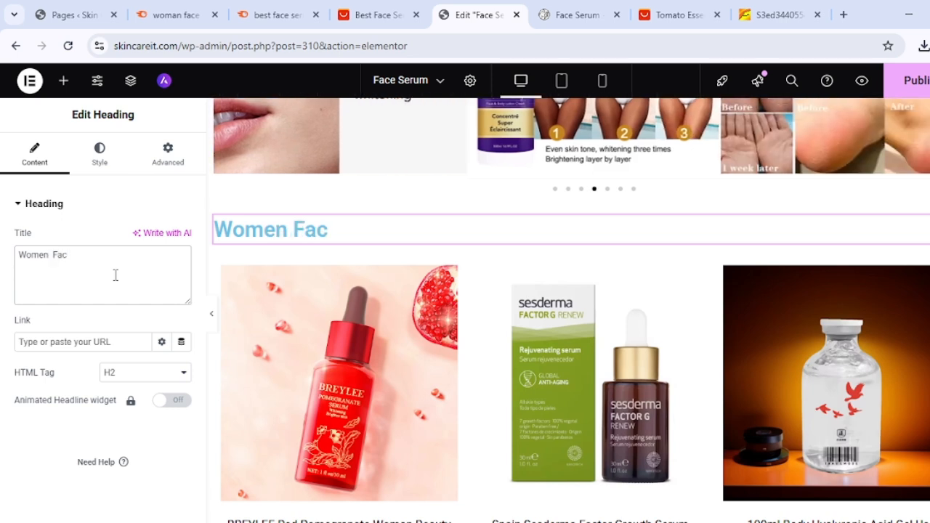
{"action": "key", "text": "BackSpace"}
{"action": "key", "text": "BackSpace"}
{"action": "key", "text": "BackSpace"}
{"action": "key", "text": "BackSpace"}
{"action": "key", "text": "BackSpace"}
{"action": "key", "text": "BackSpace"}
{"action": "key", "text": "BackSpace"}
{"action": "key", "text": "BackSpace"}
- Enter "Best Women Face Serum" as the heading's title
{"action": "type", "text": "B"}
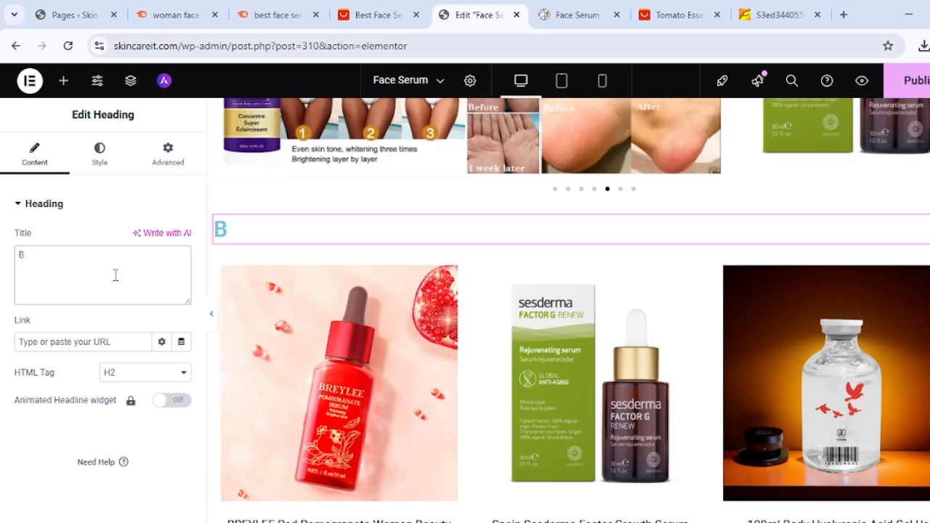
{"action": "type", "text": "est Wom"}
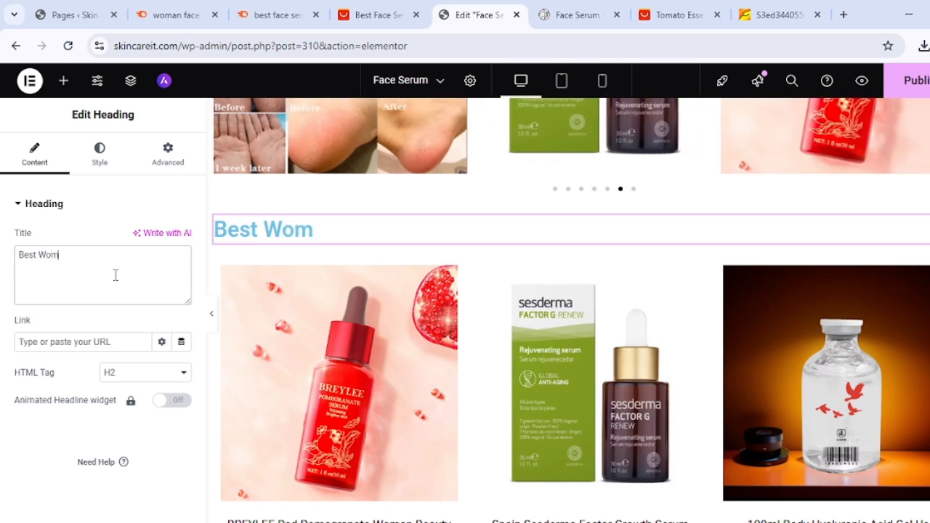
{"action": "type", "text": "en Fa"}
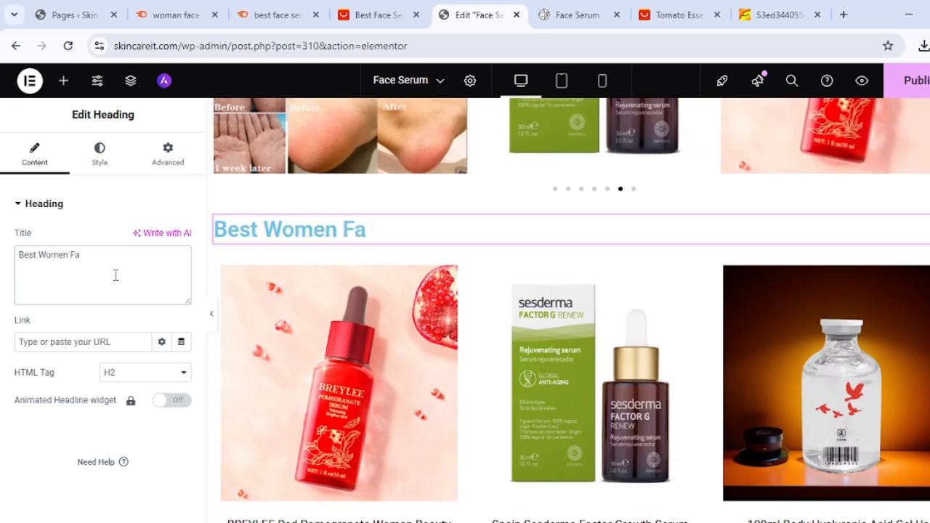
{"action": "type", "text": "ce Serum"}
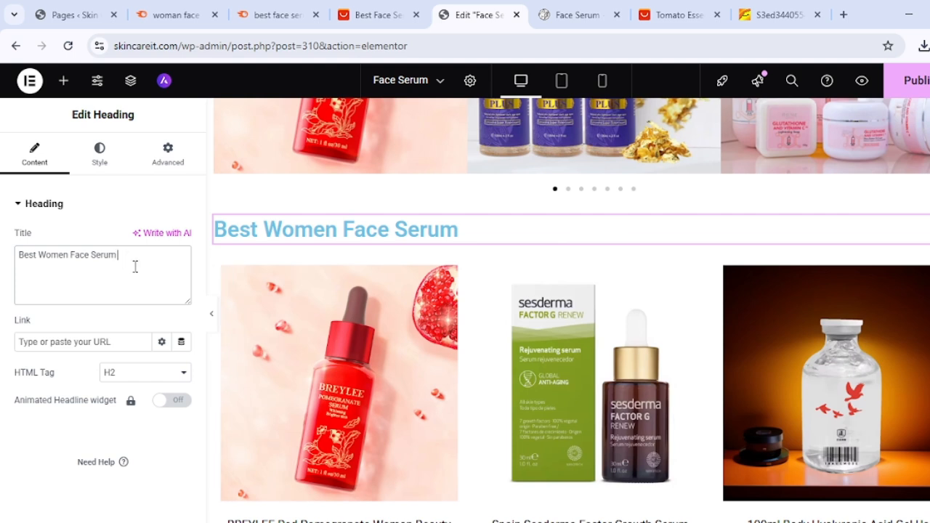
- Extend the heading's title to read "Best Women Face Serum : Top And Best women face serum in US 2025"
{"action": "type", "text": " :"}
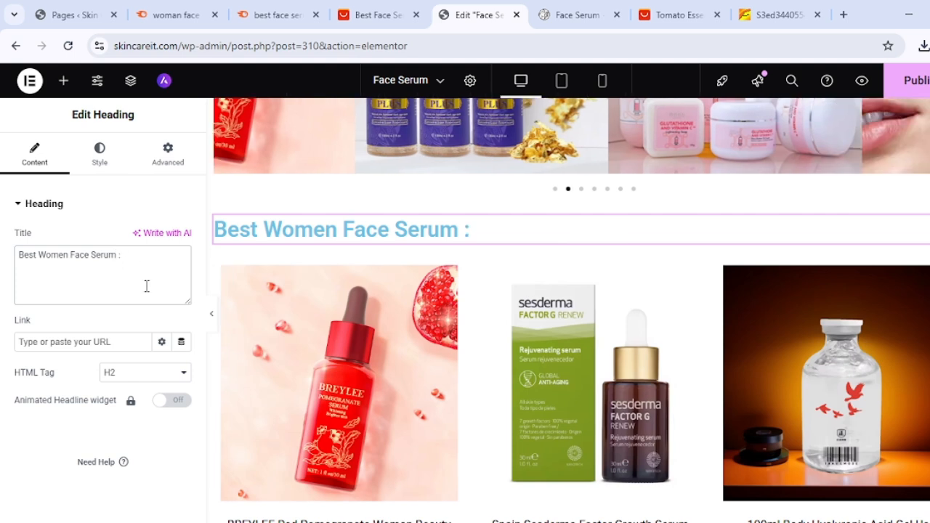
{"action": "type", "text": " T"}
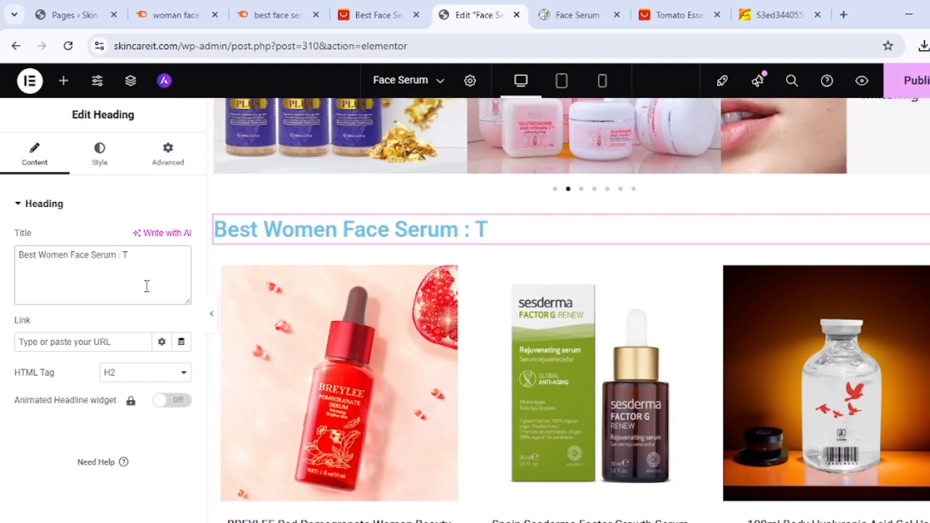
{"action": "type", "text": "T"}
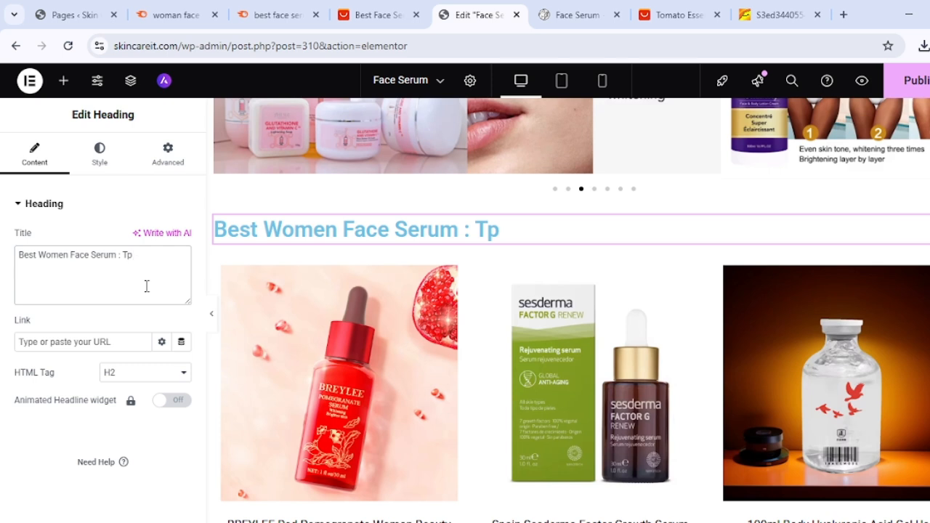
{"action": "type", "text": "op And"}
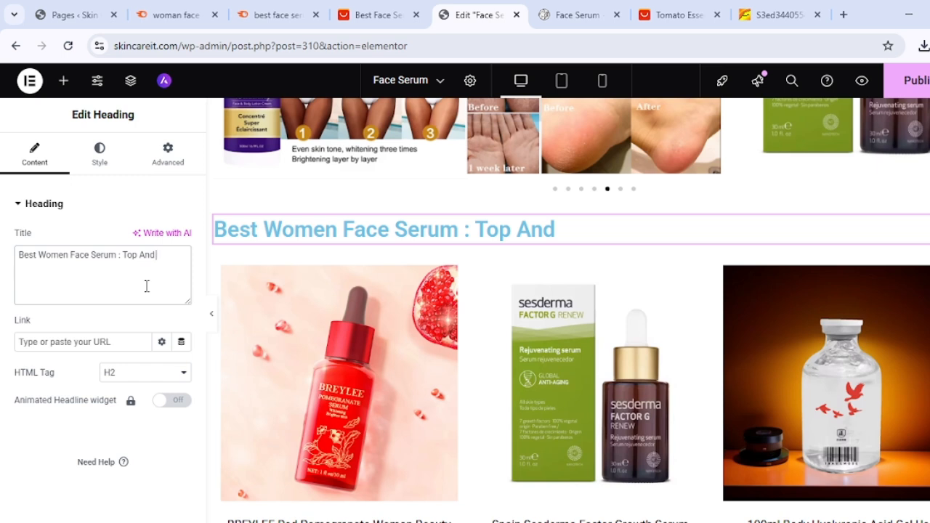
{"action": "type", "text": " Best"}
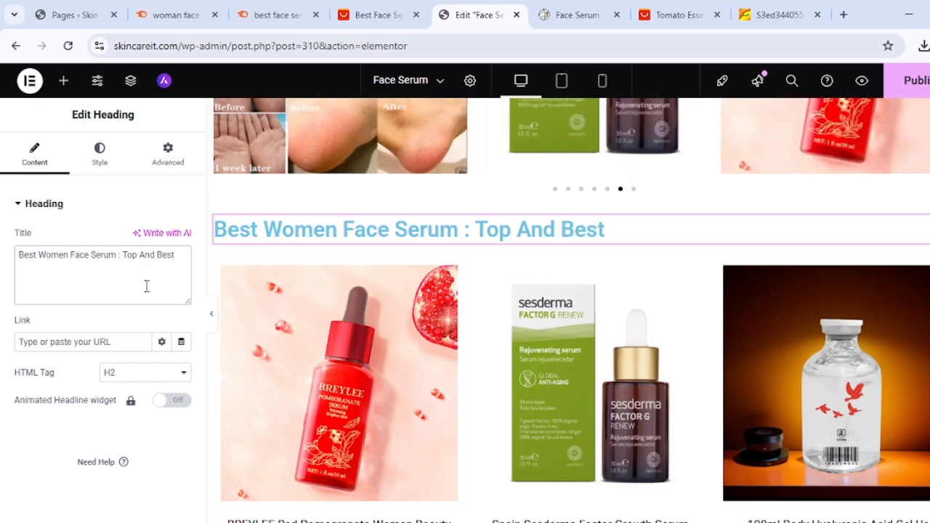
{"action": "type", "text": " women face s"}
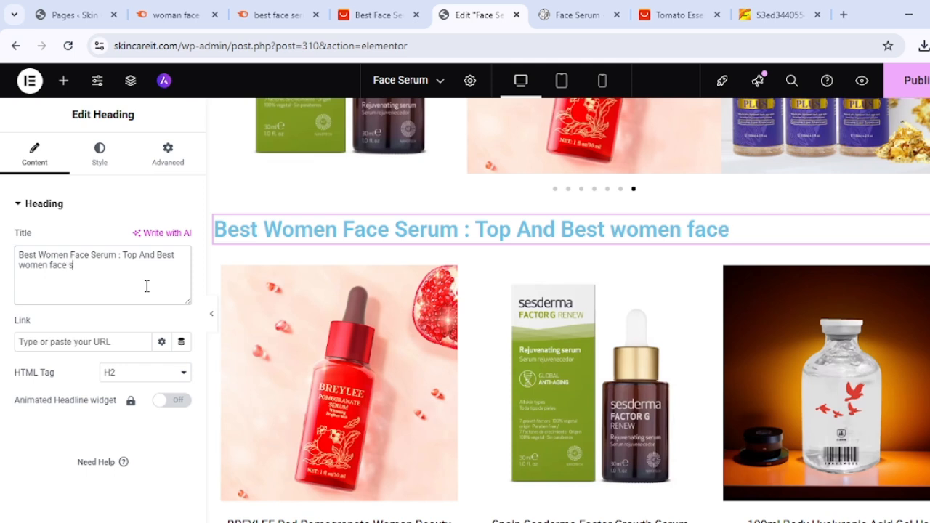
{"action": "type", "text": "erum "}
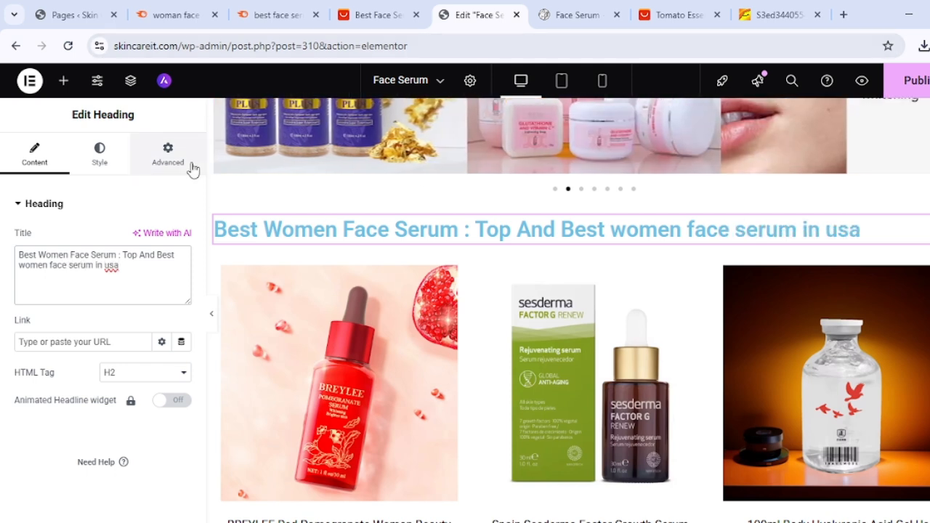
{"action": "type", "text": "in U"}
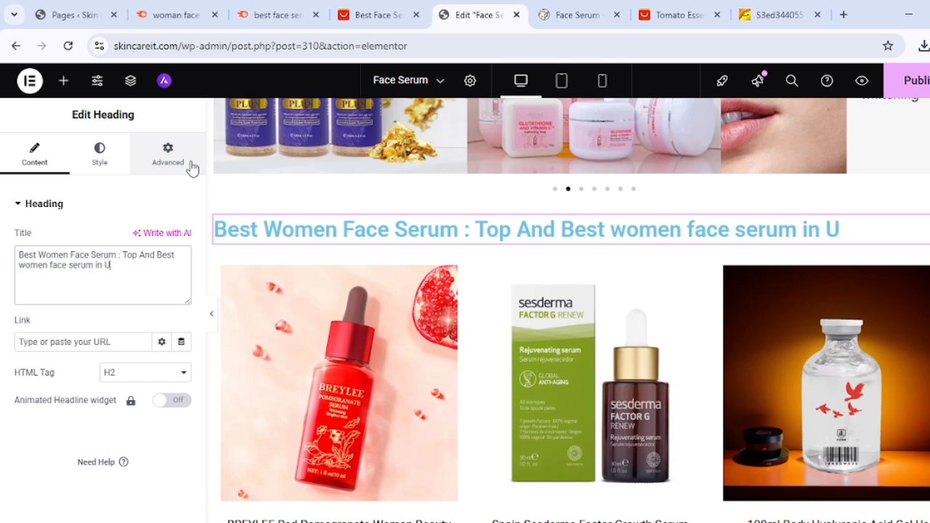
{"action": "type", "text": "S 2025"}
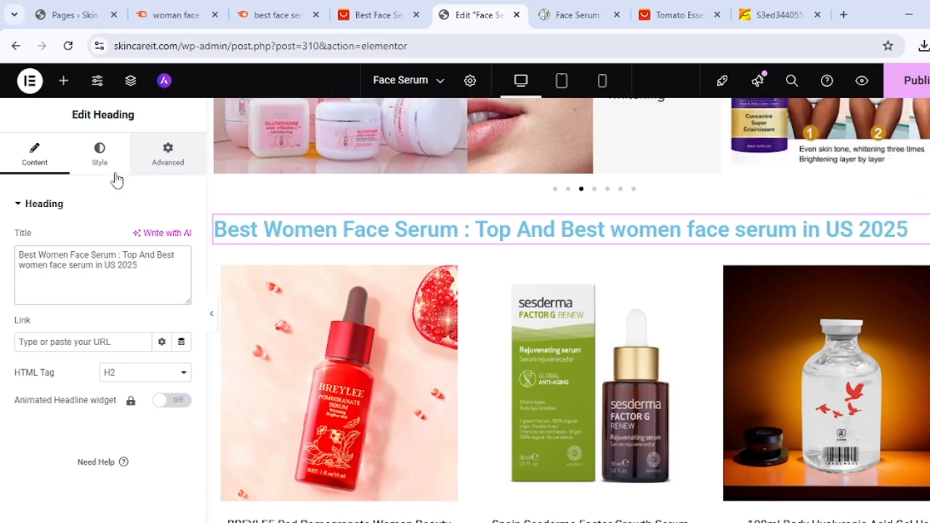
- Change the heading's text color to black
{"action": "left_click", "coordinate": [102, 155]}
{"action": "left_click", "coordinate": [181, 440]}
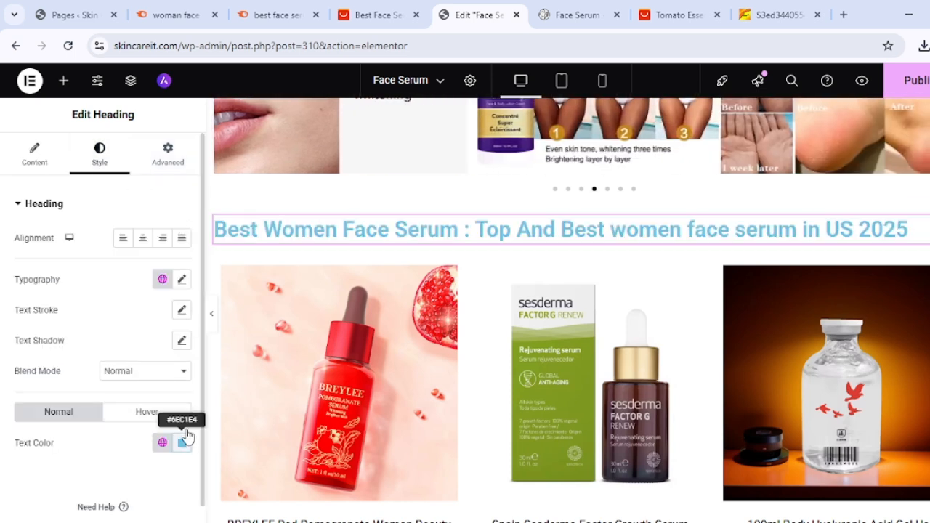
{"action": "left_click", "coordinate": [105, 434]}
- Set the heading's HTML tag to H1 and publish the updated page
{"action": "left_click", "coordinate": [35, 154]}
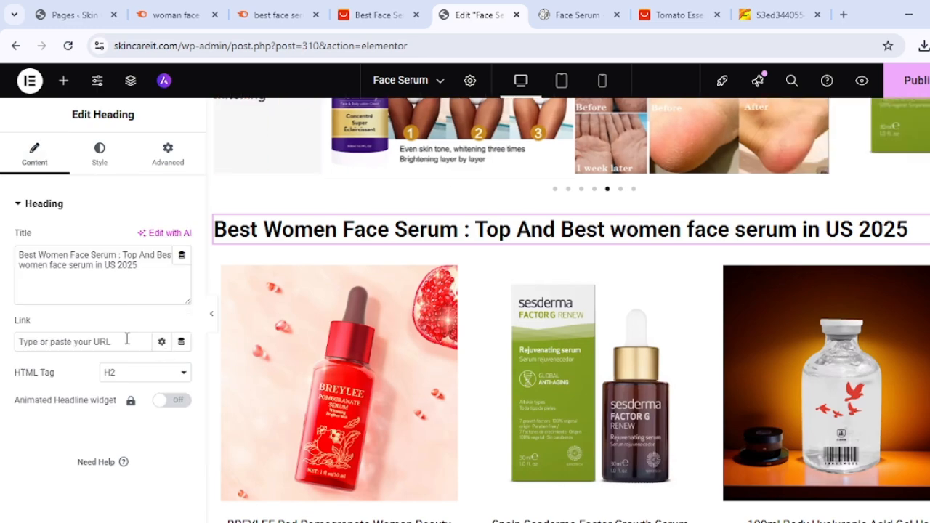
{"action": "left_click", "coordinate": [146, 372]}
{"action": "left_click", "coordinate": [87, 212]}
{"action": "left_click", "coordinate": [922, 81]}
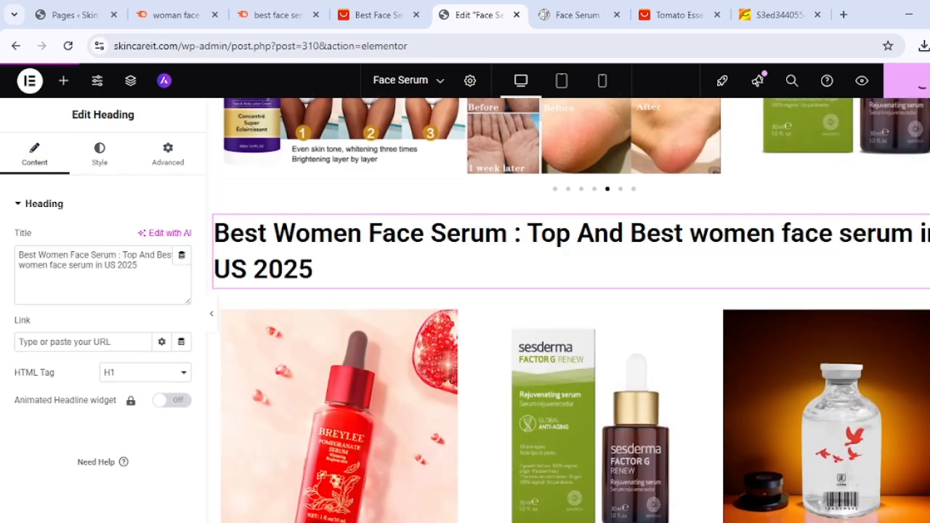